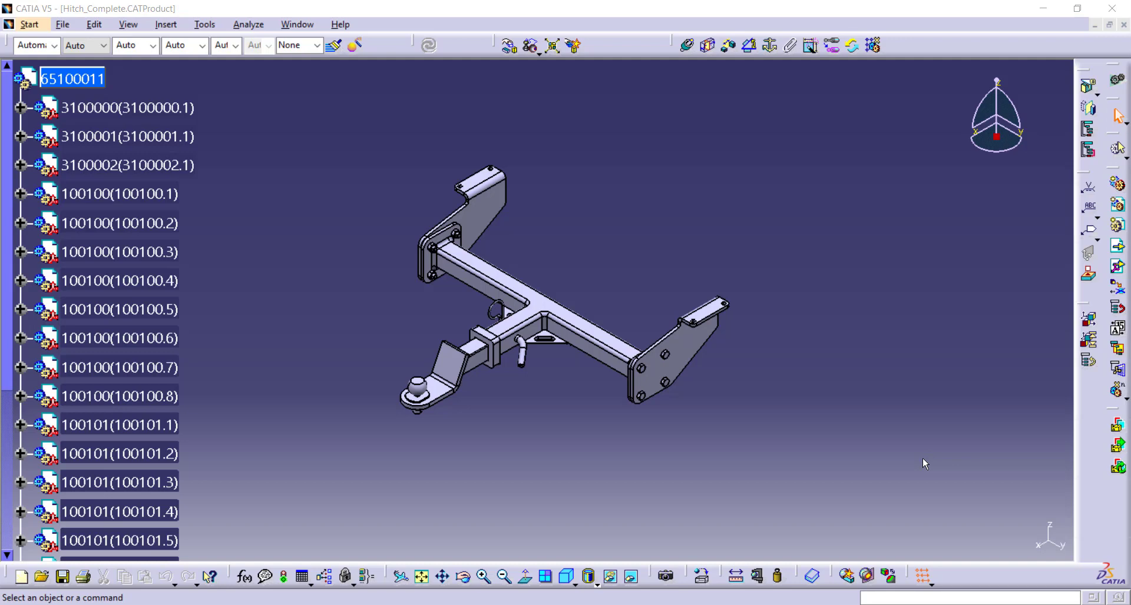
Step: Create an enhanced scene of the hitch assembly named Default, with automatic naming off and full overload mode
scroll(360, 408, "down", 3)
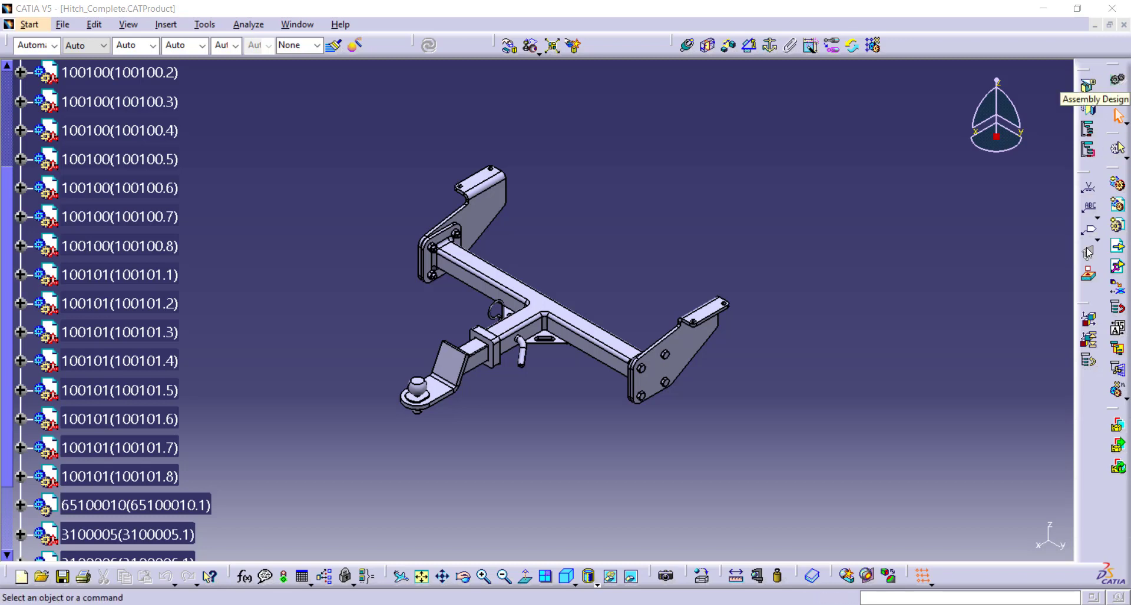
left_click(1091, 323)
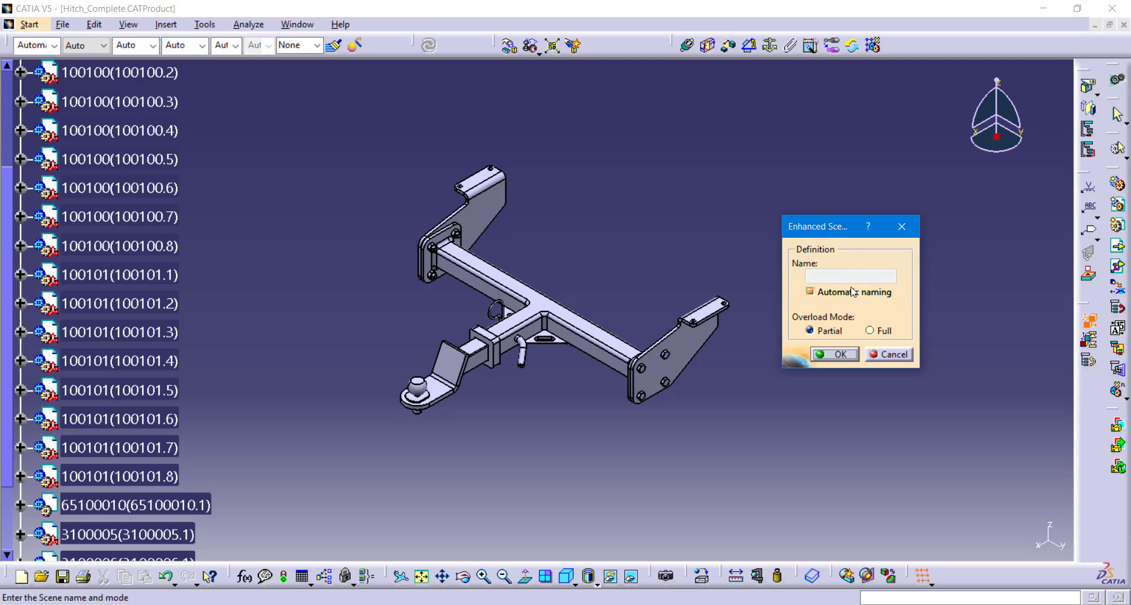
left_click(825, 293)
left_click(822, 274)
type("Dela")
type("ult")
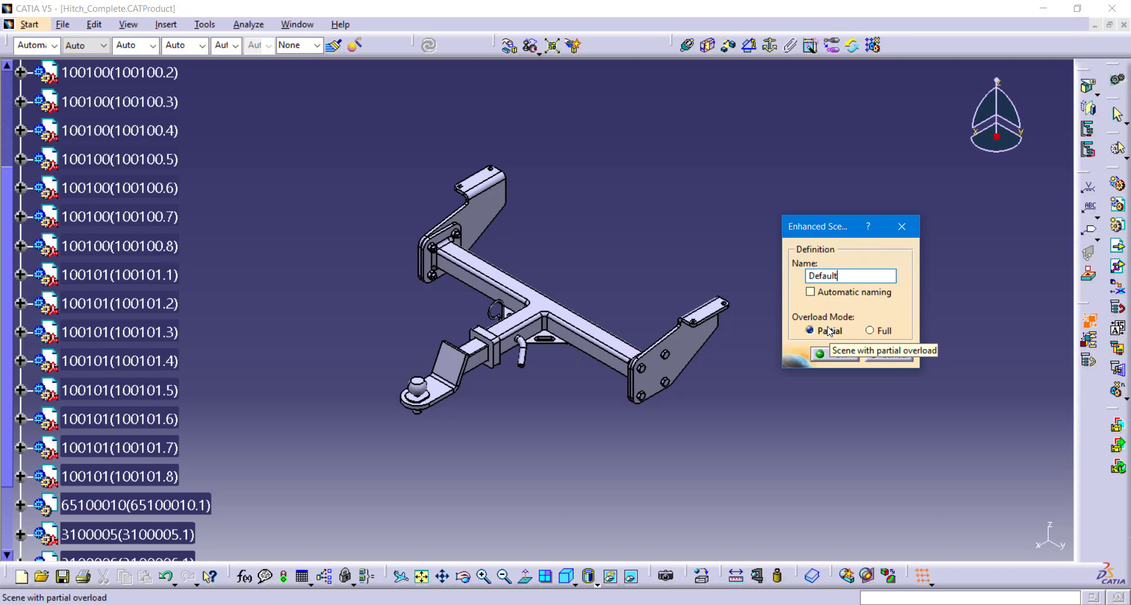
left_click(870, 332)
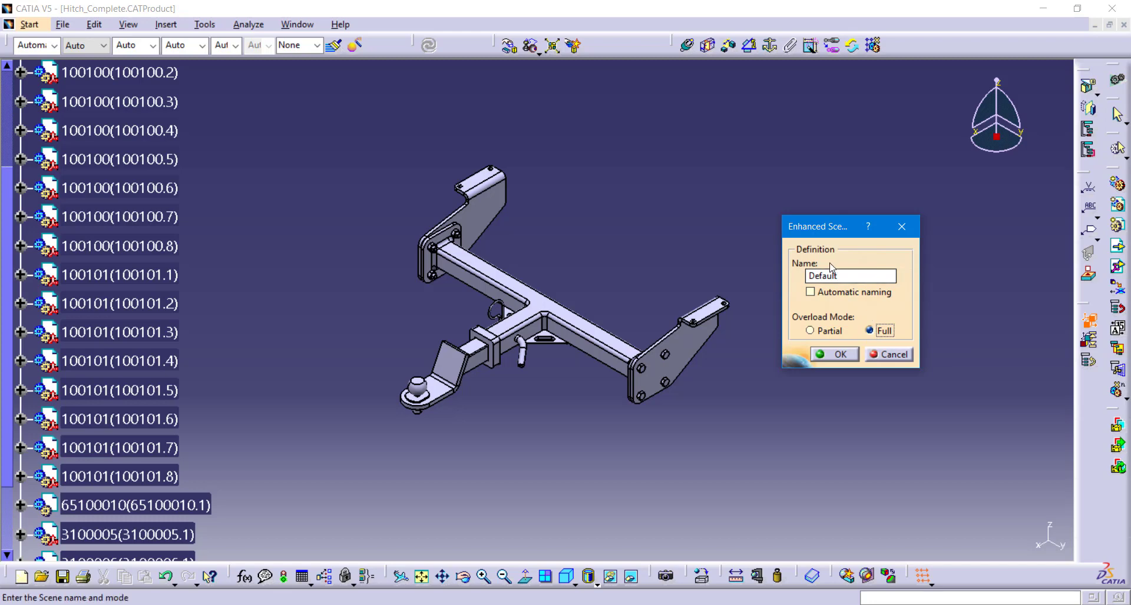
left_click(827, 353)
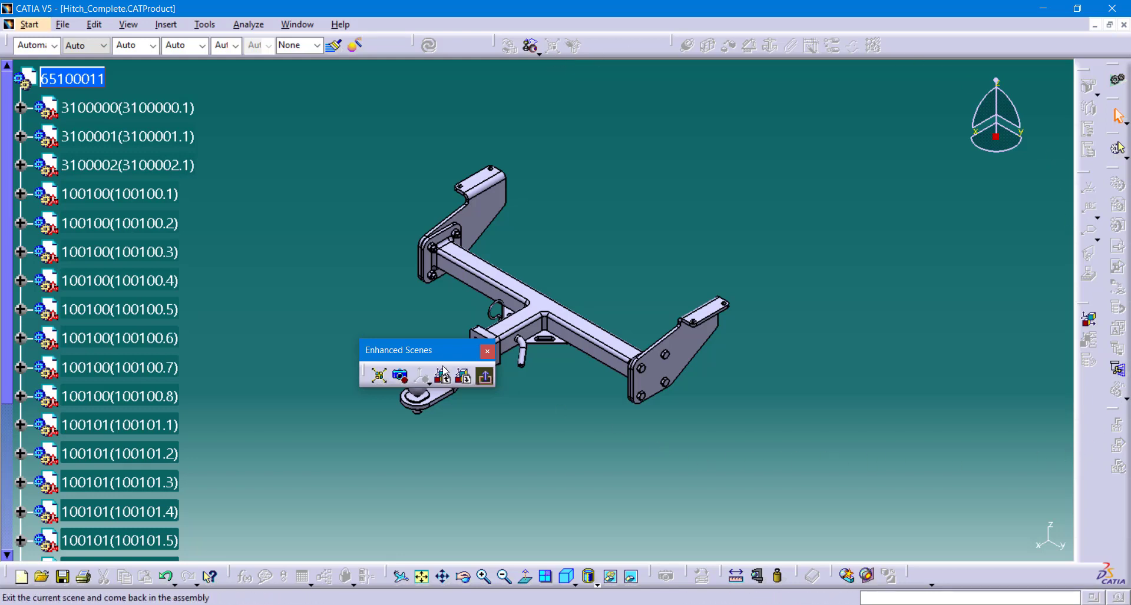
Step: Exit the Default scene back to the assembly and expand the Scenes branch under Applications in the tree
left_click_drag(388, 348, 338, 177)
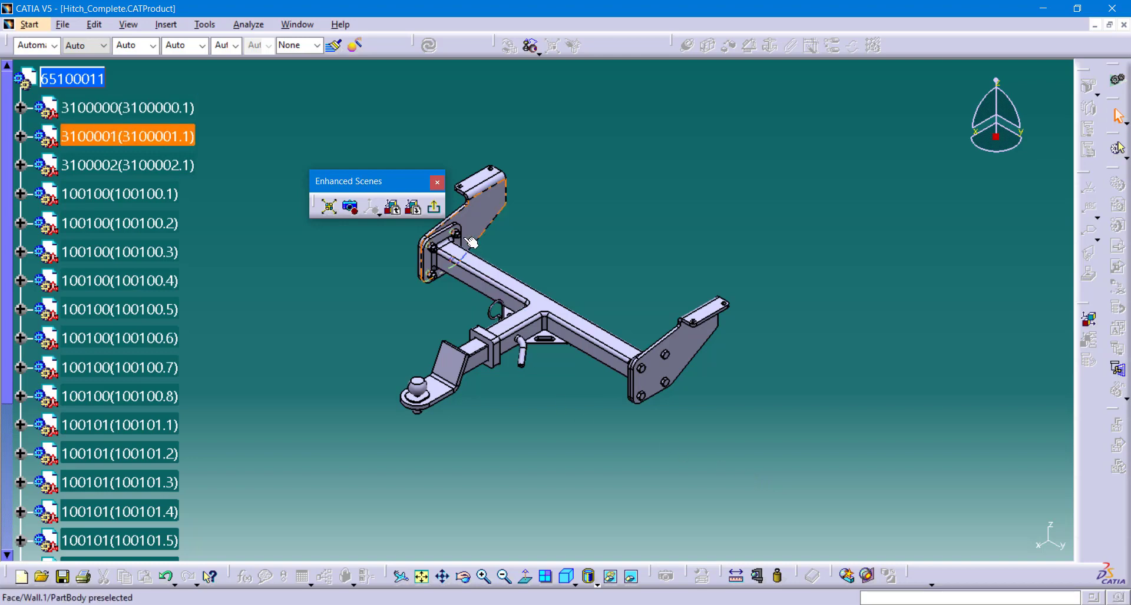
left_click(436, 210)
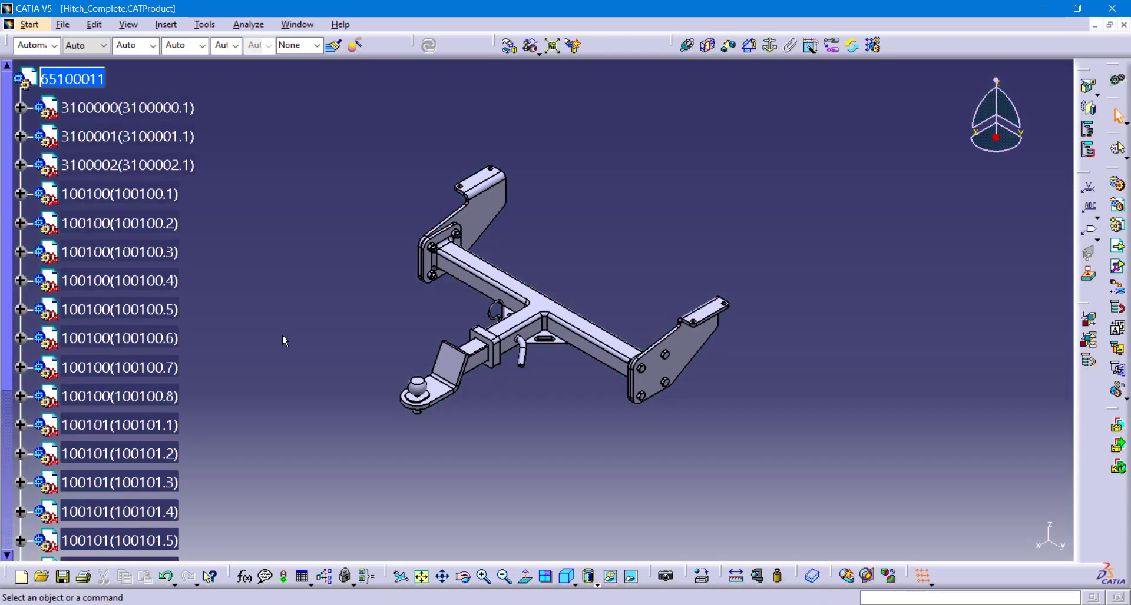
scroll(282, 337, "down", 5)
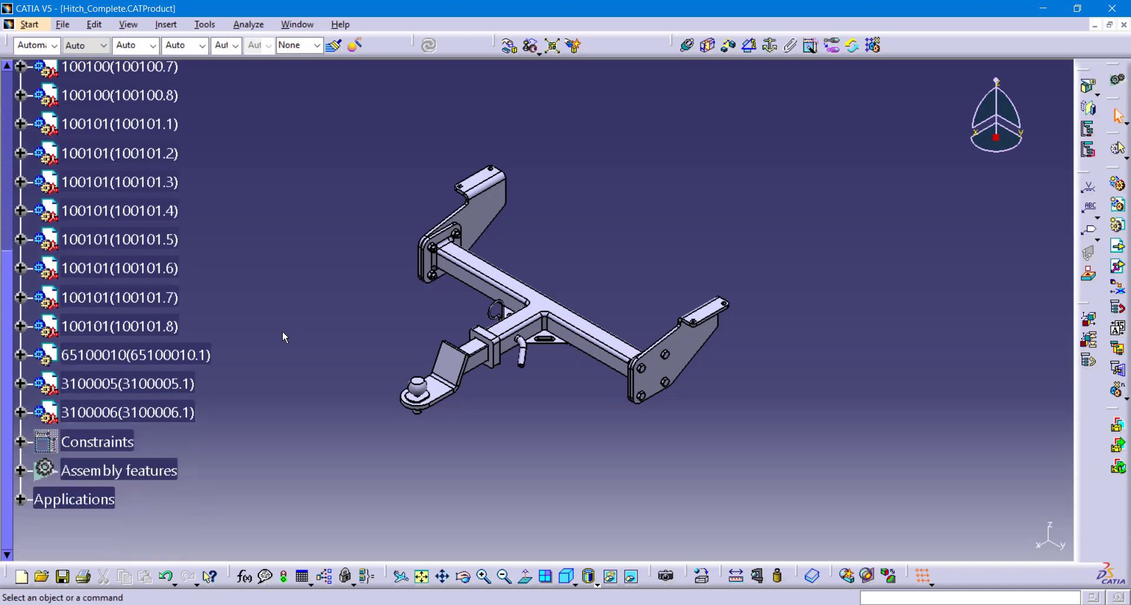
left_click(21, 349)
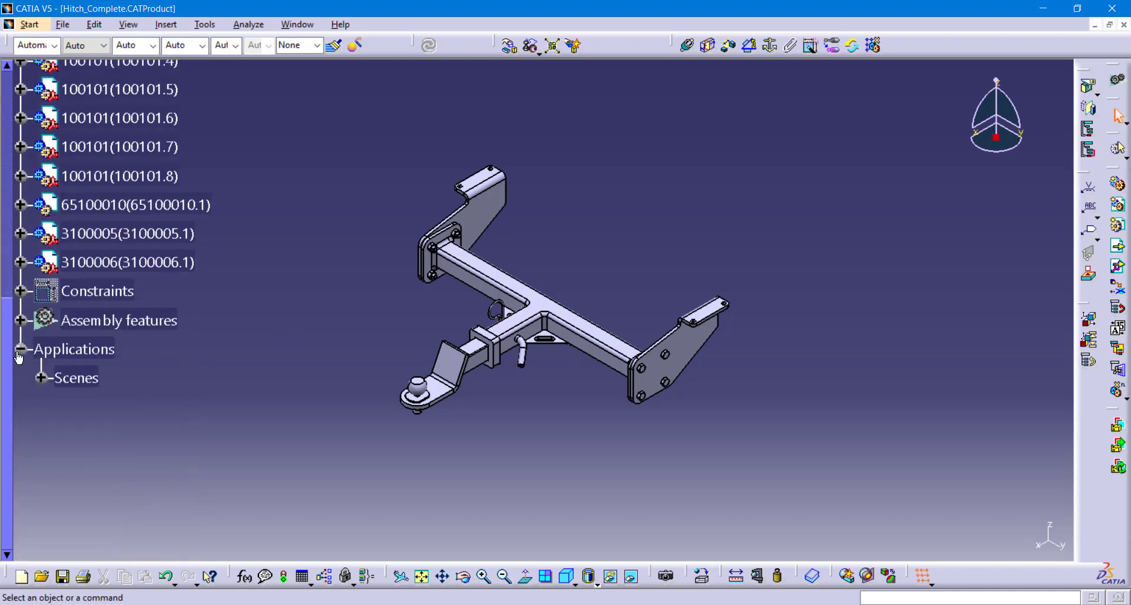
left_click(42, 378)
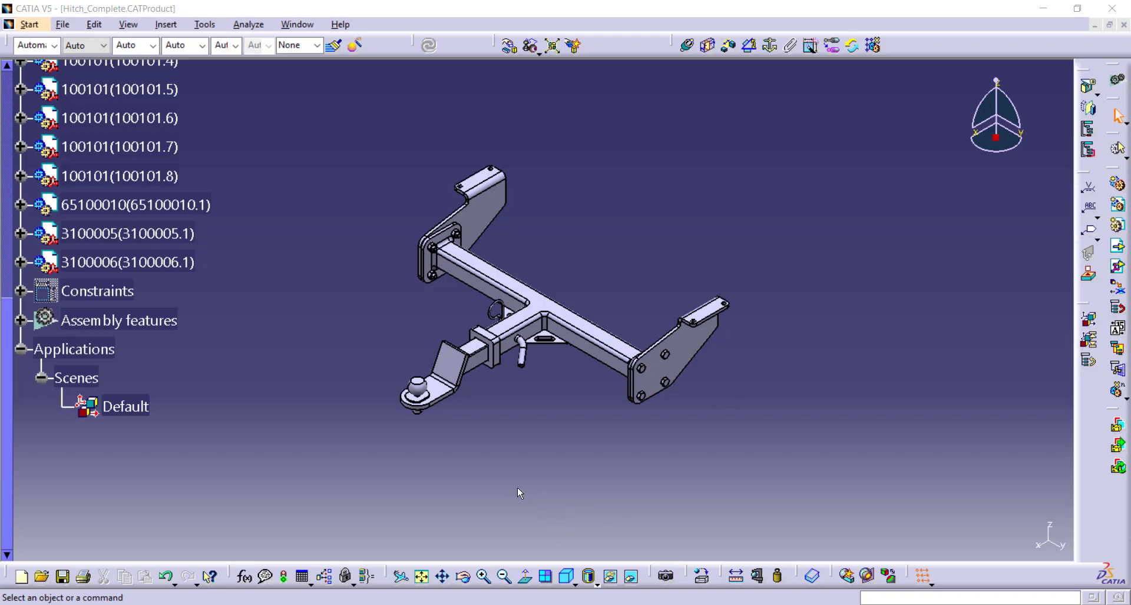
Step: Set up a second enhanced scene named Right Side Explode, with automatic naming off and full overload mode
left_click(1088, 320)
left_click(854, 292)
left_click(842, 275)
type("RIgh")
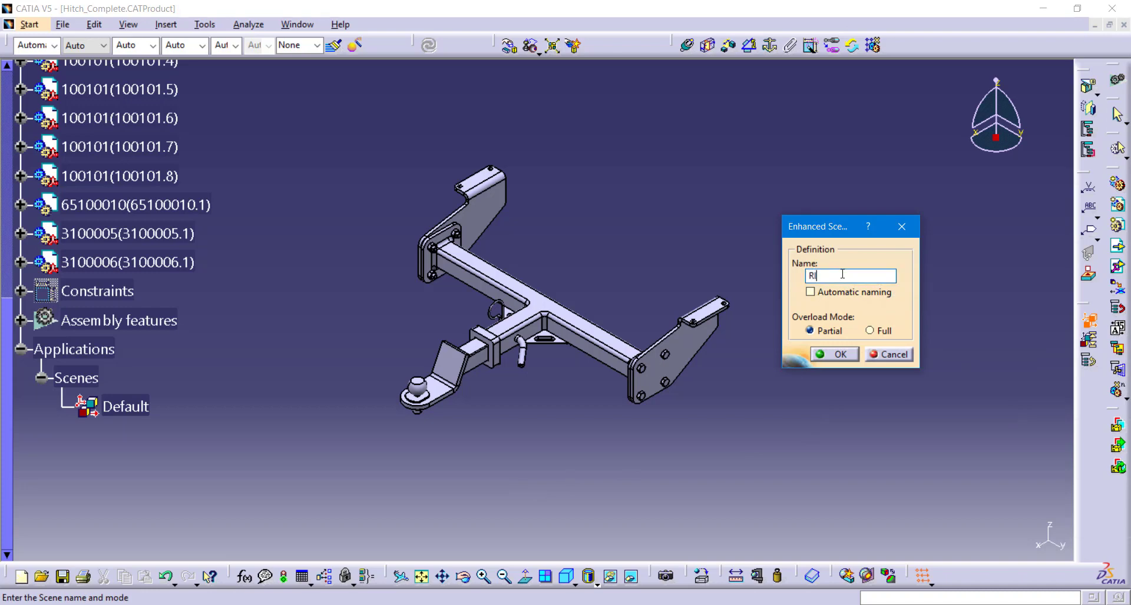
key("BackSpace")
key("BackSpace")
key("BackSpace")
type("ight Side Explode")
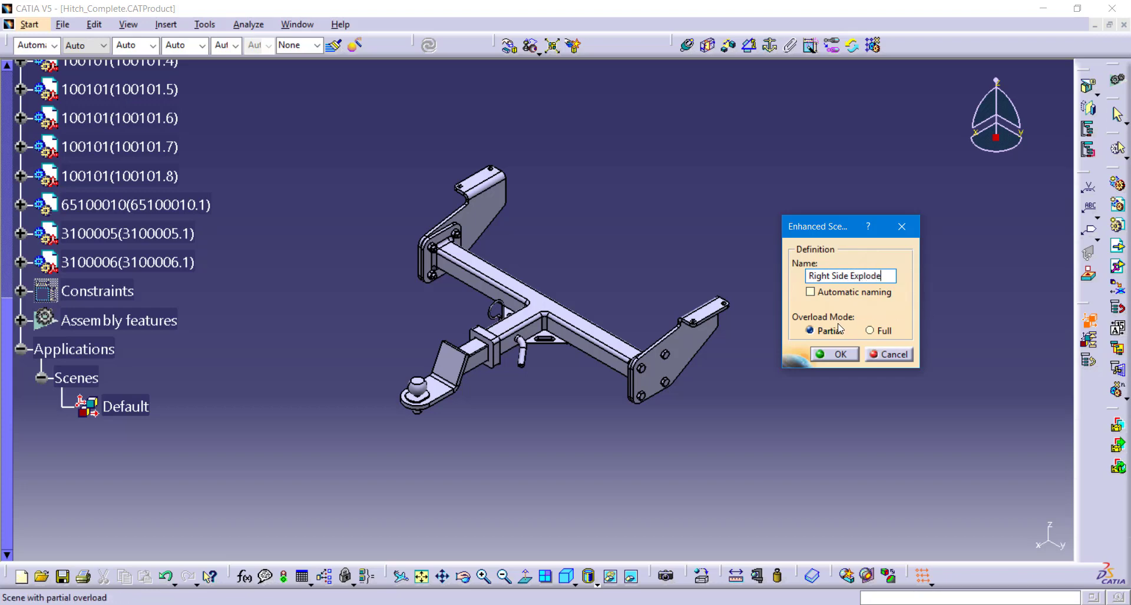
left_click(885, 333)
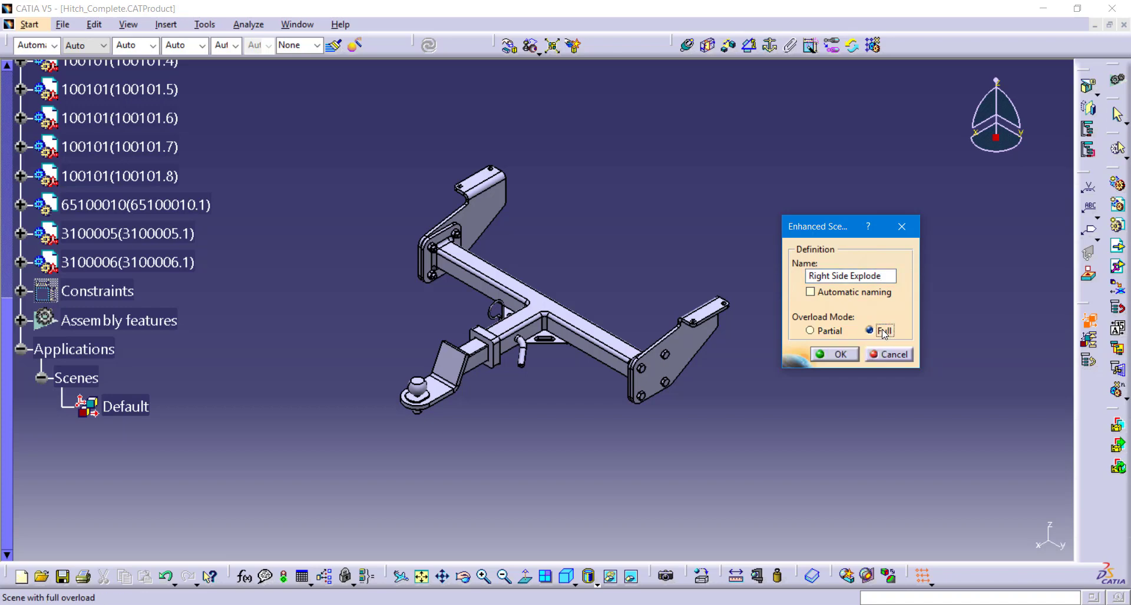
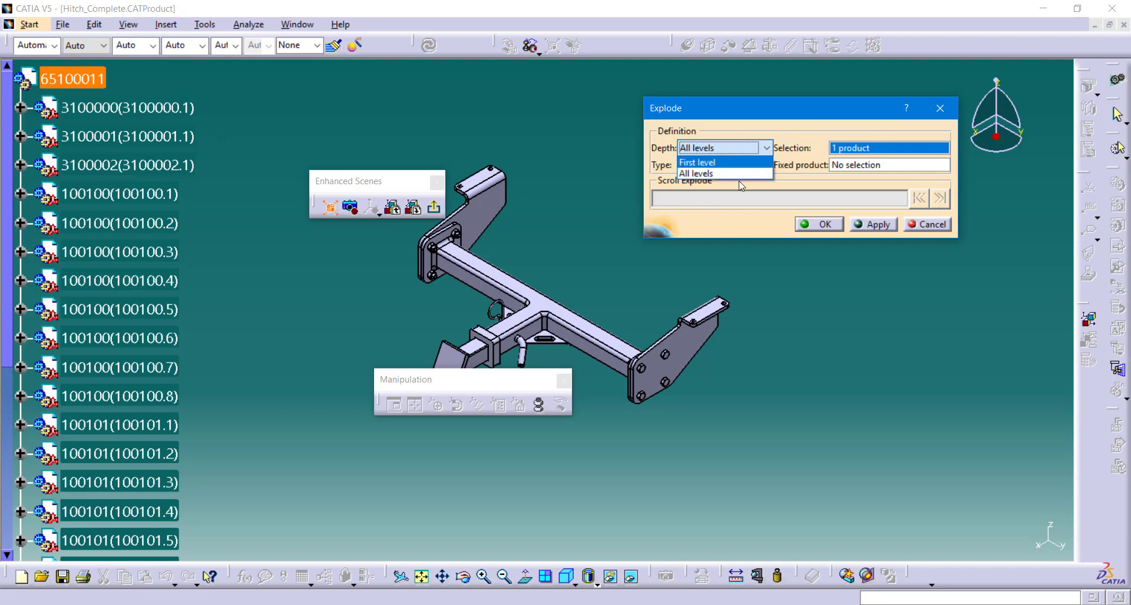
Step: Try a 3D explode of the whole assembly at all levels with 3100000.1 as fixed product, and disable the compass information message
left_click(702, 174)
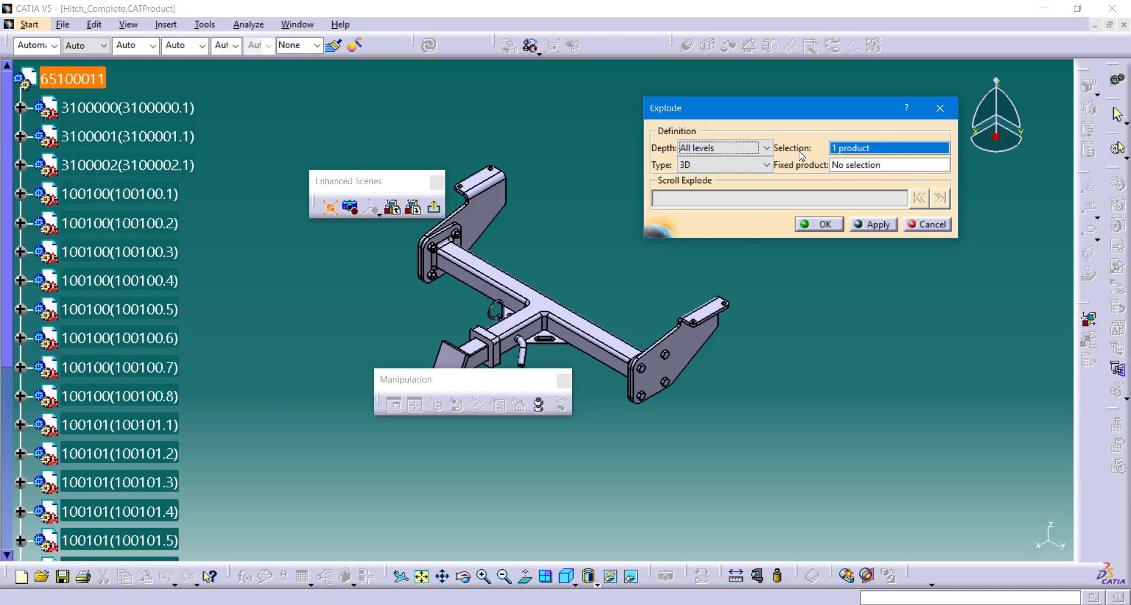
left_click(874, 167)
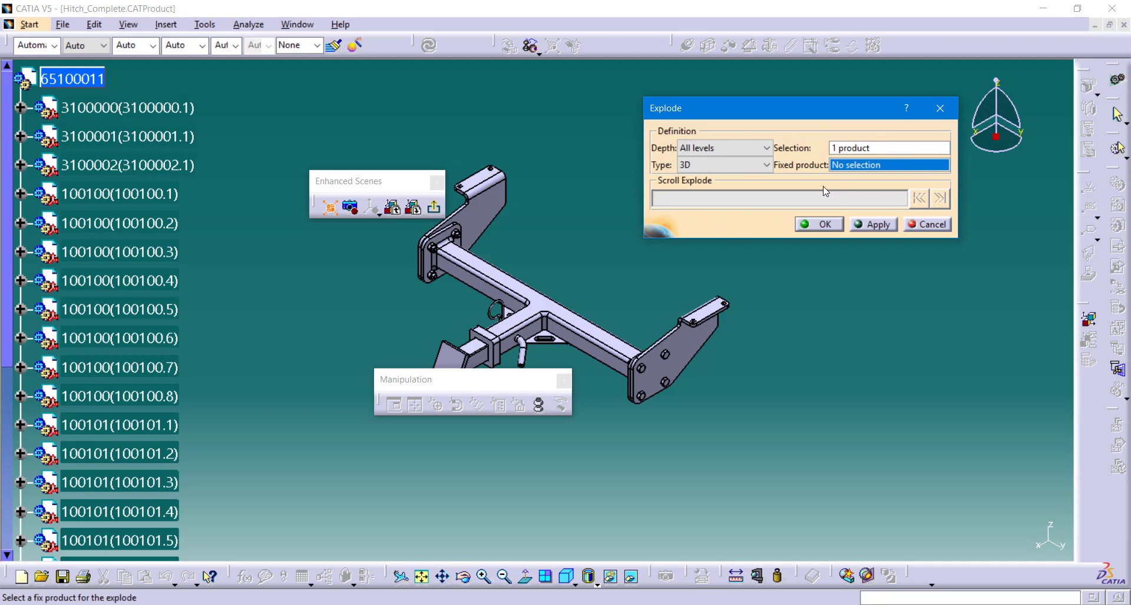
left_click(137, 108)
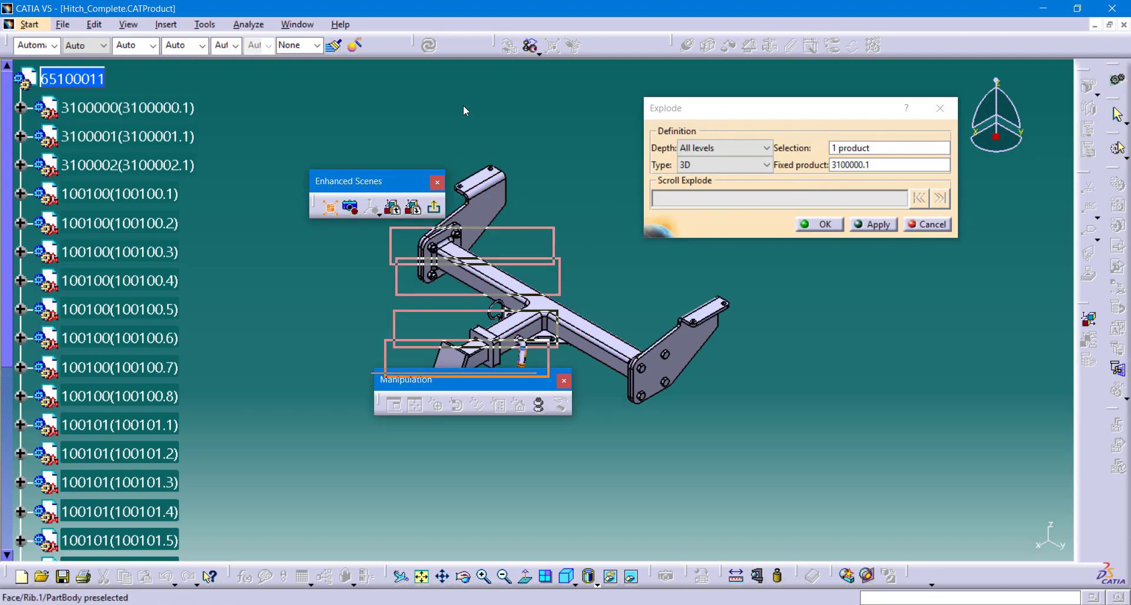
left_click_drag(463, 104, 455, 89)
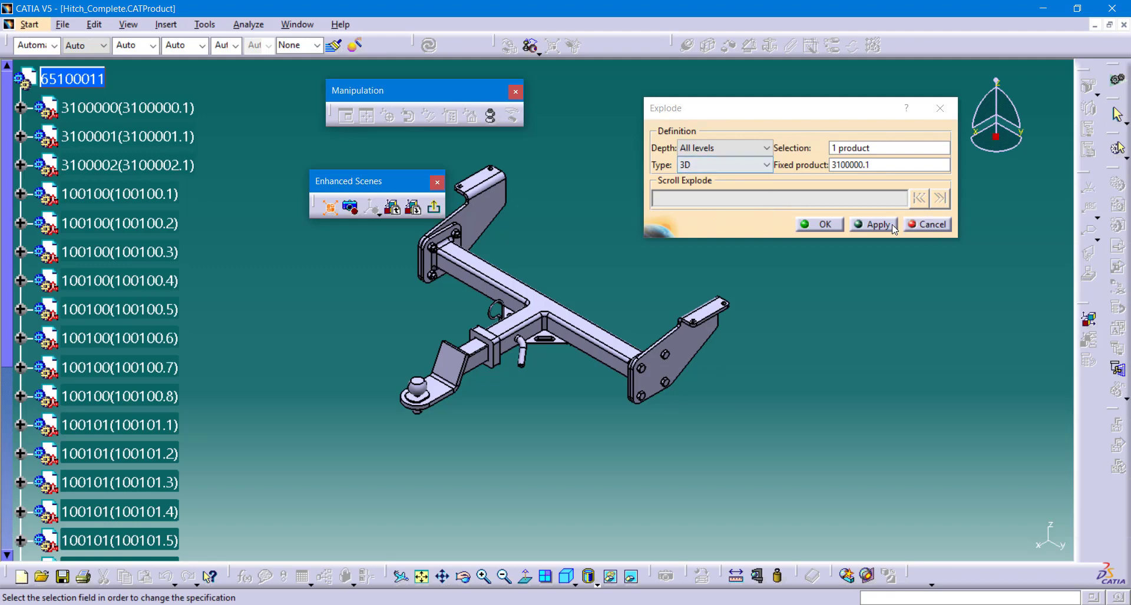
left_click(872, 224)
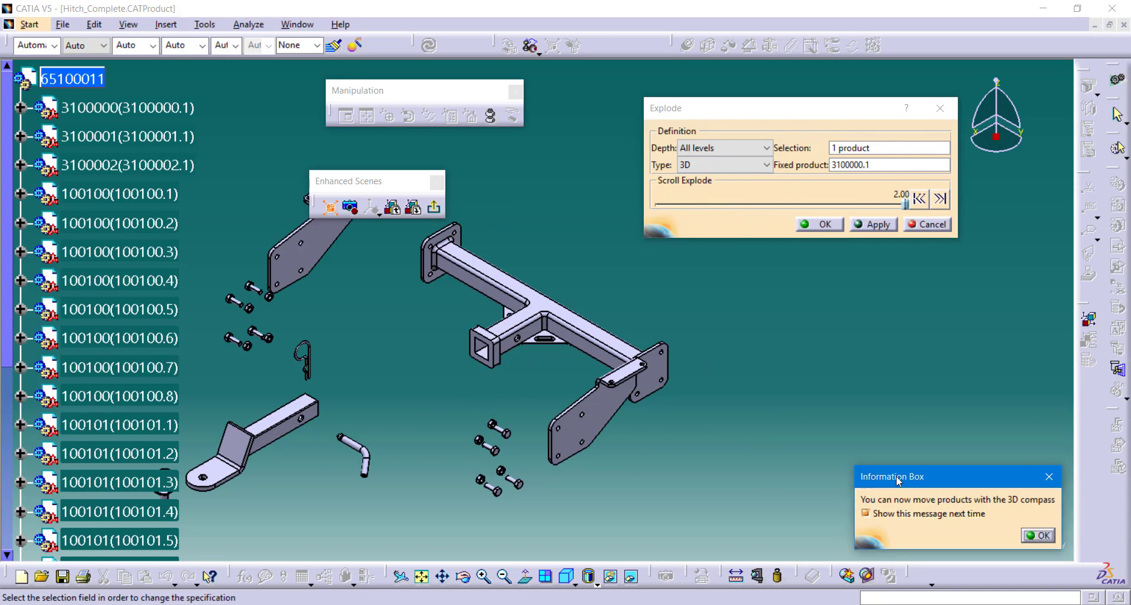
left_click(892, 515)
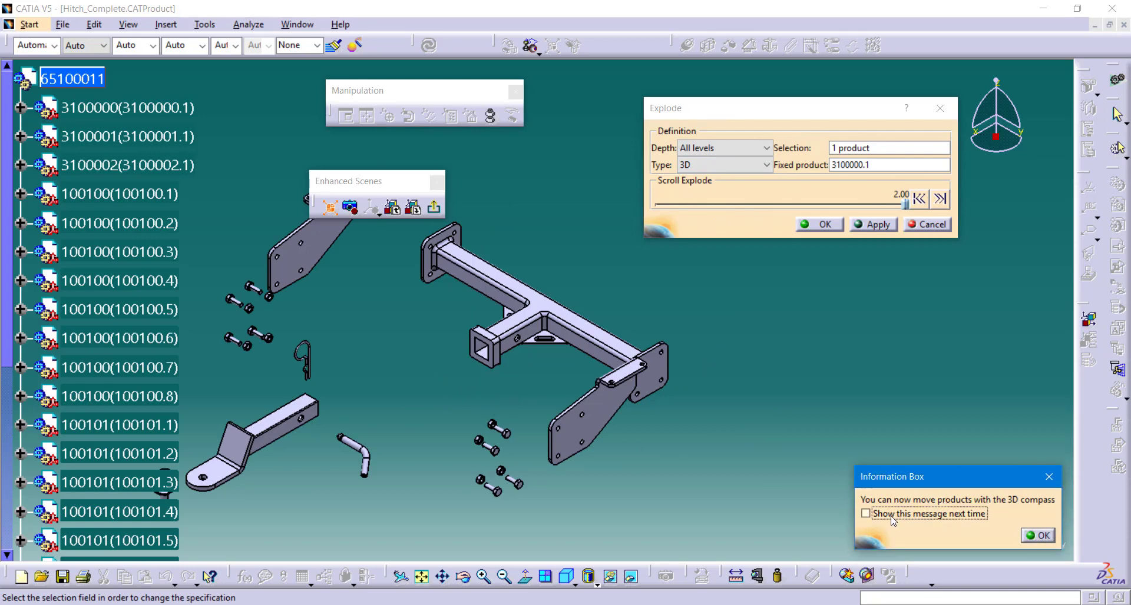
left_click(1046, 536)
Step: Try the 2D explode type on the assembly, reapplying it from an opposite viewing direction
middle_click_drag(493, 450, 514, 405)
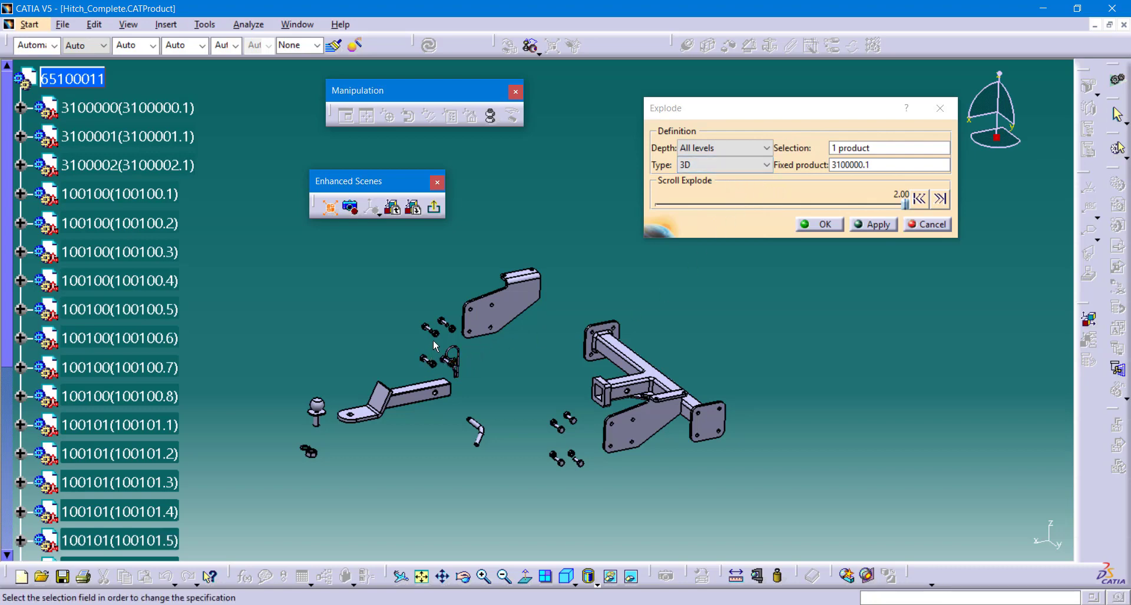
mouse_move(565, 440)
middle_mouse_down()
mouse_move(582, 426)
mouse_move(580, 377)
middle_mouse_up()
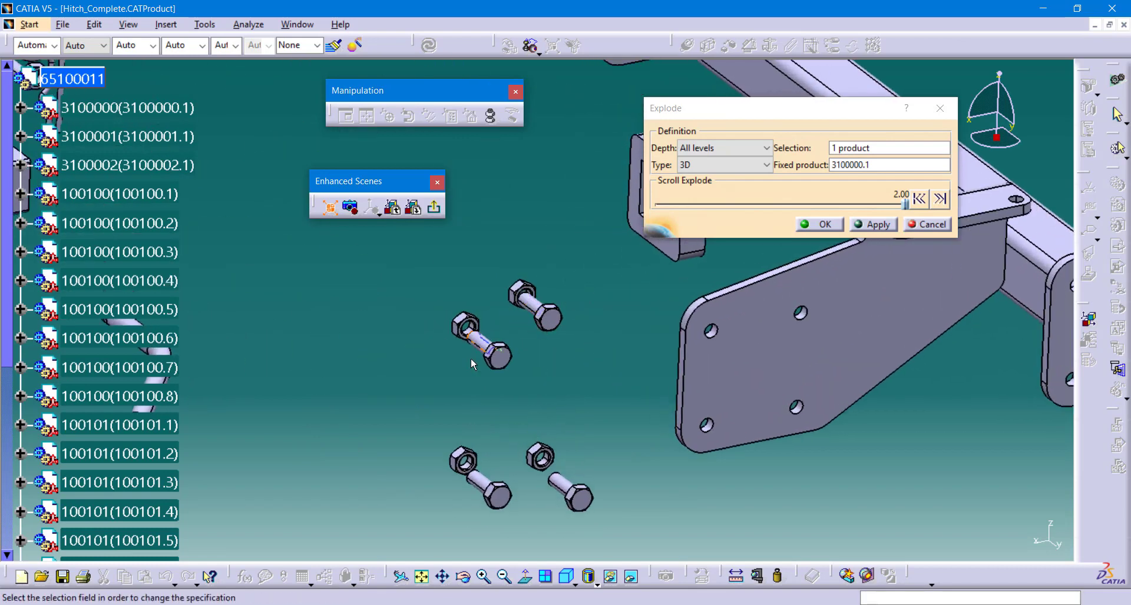
middle_click_drag(505, 413, 606, 436)
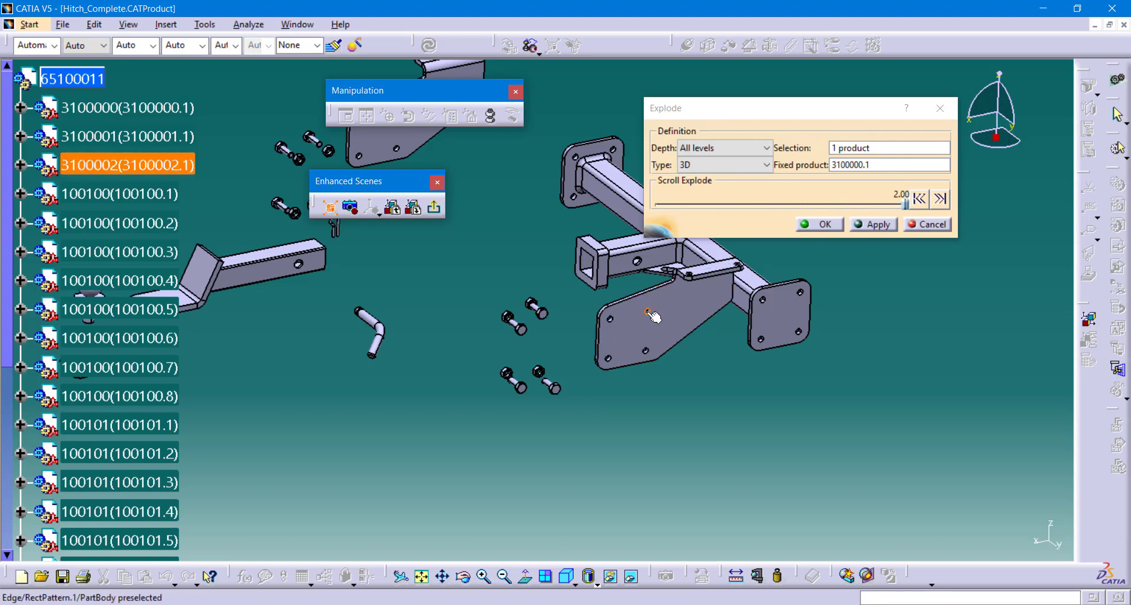
left_click(719, 169)
left_click(704, 202)
left_click(699, 165)
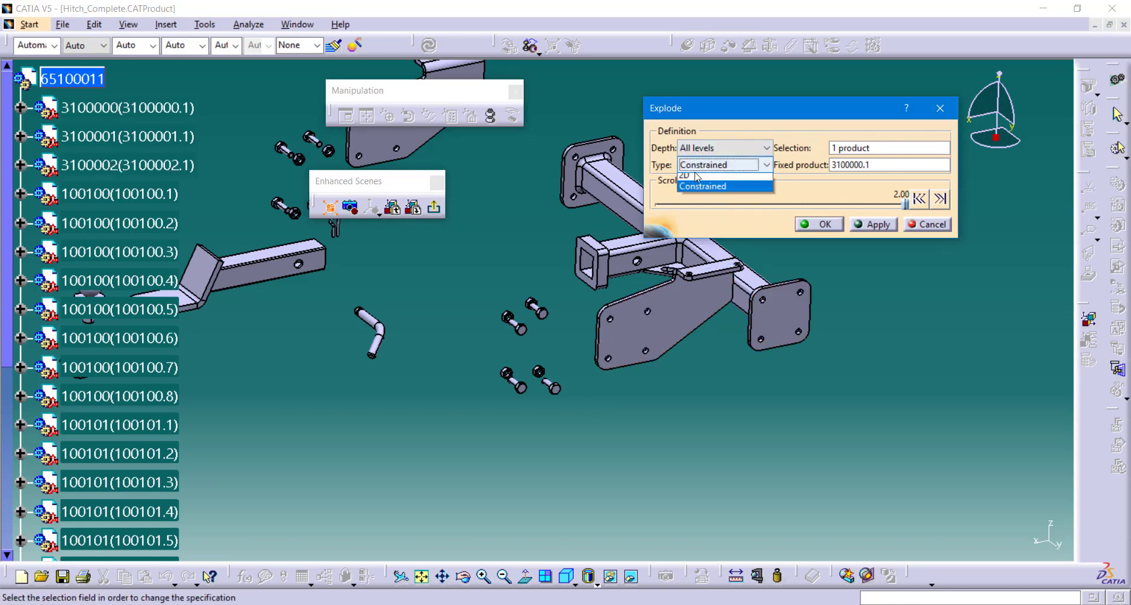
left_click(695, 191)
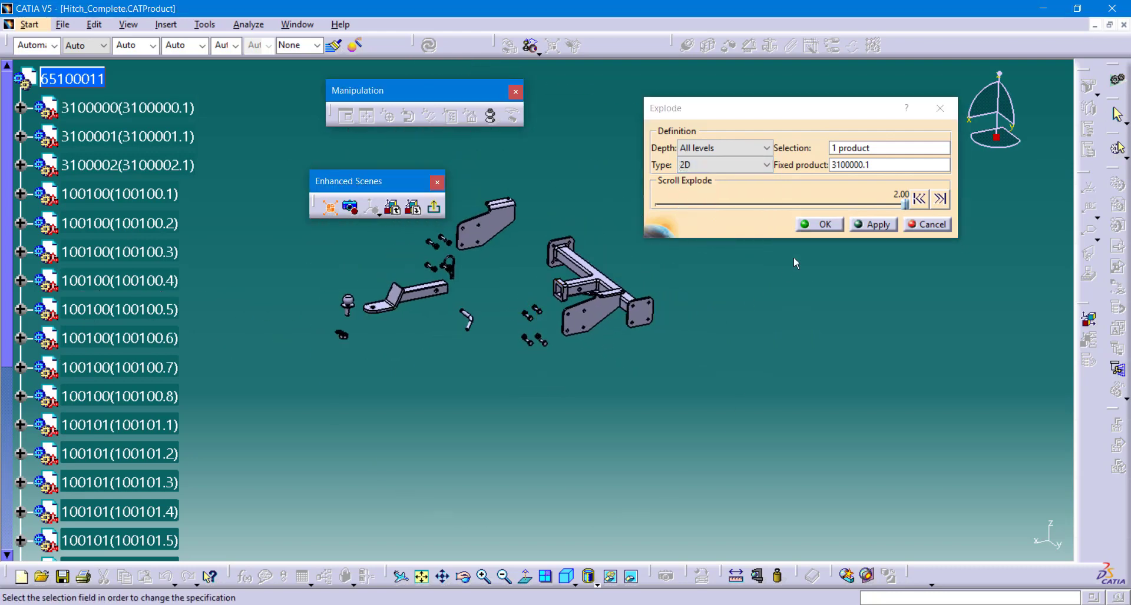
left_click(863, 226)
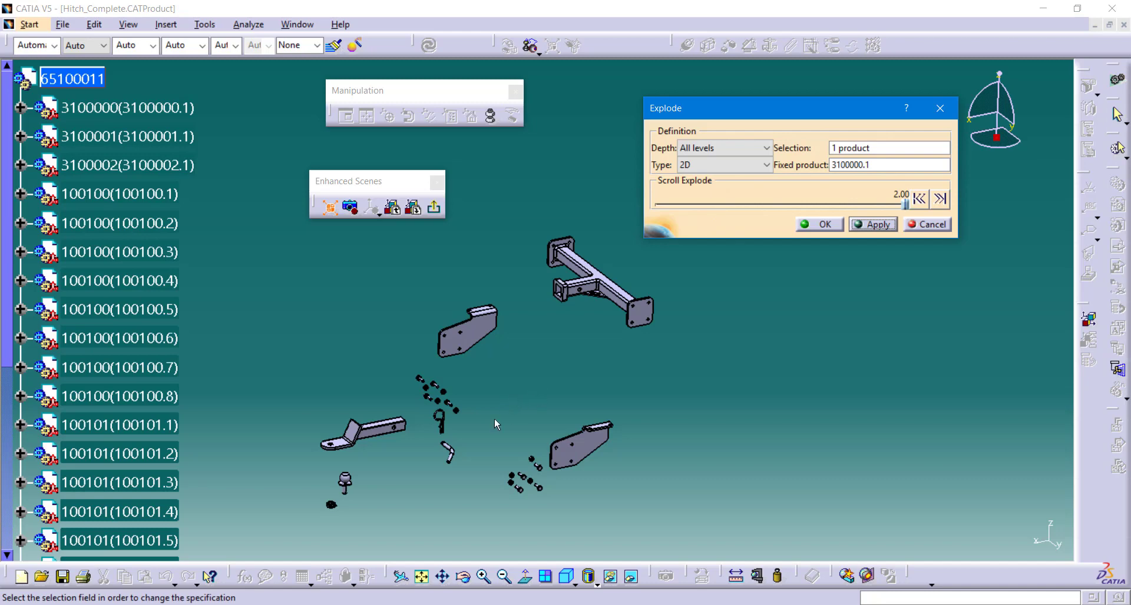
middle_click_drag(493, 418, 612, 337)
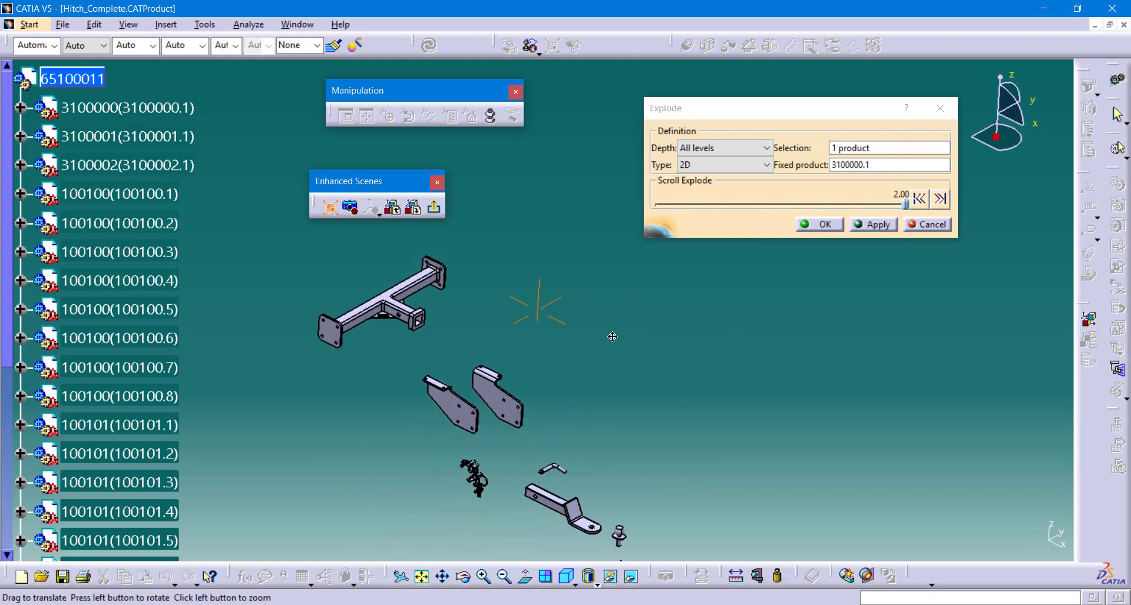
left_click(874, 224)
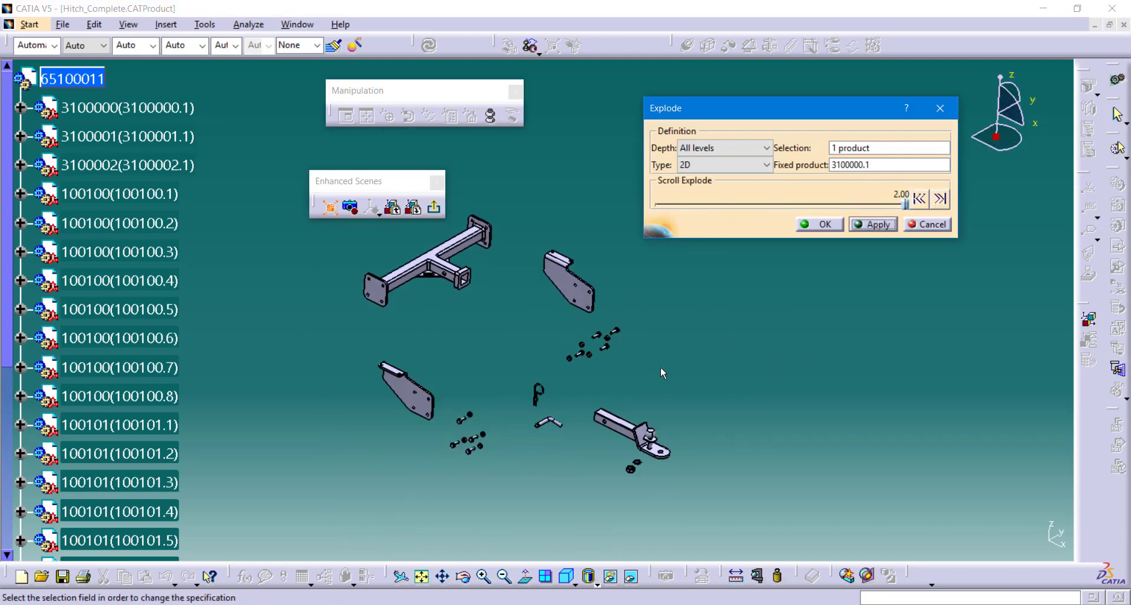
Step: Try the Constrained explode type on the assembly, and cancel the Explode command
left_click(714, 166)
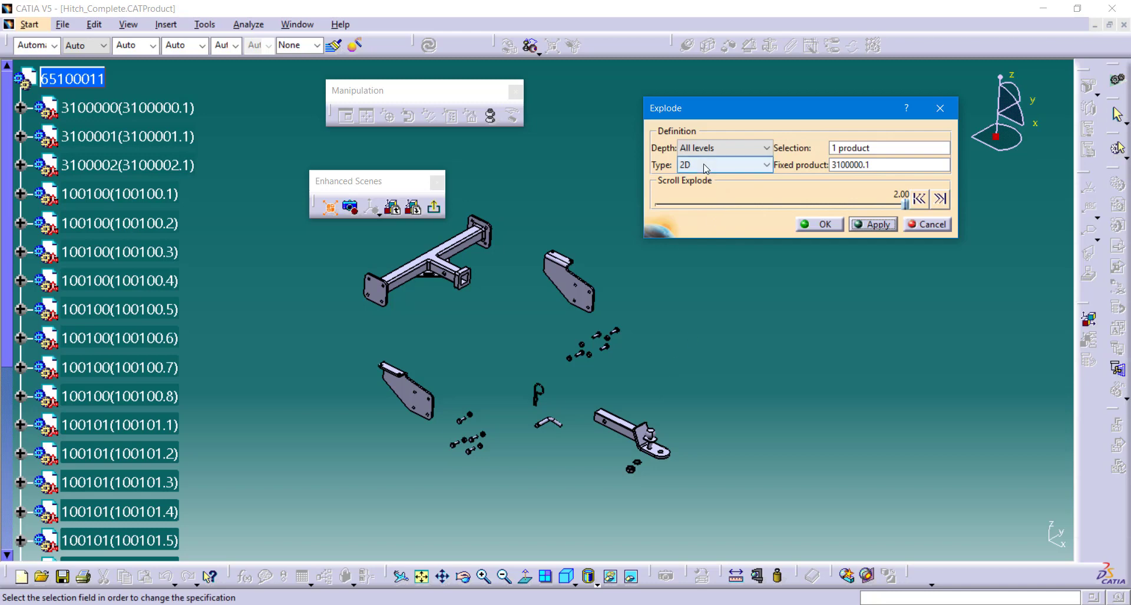
left_click(721, 202)
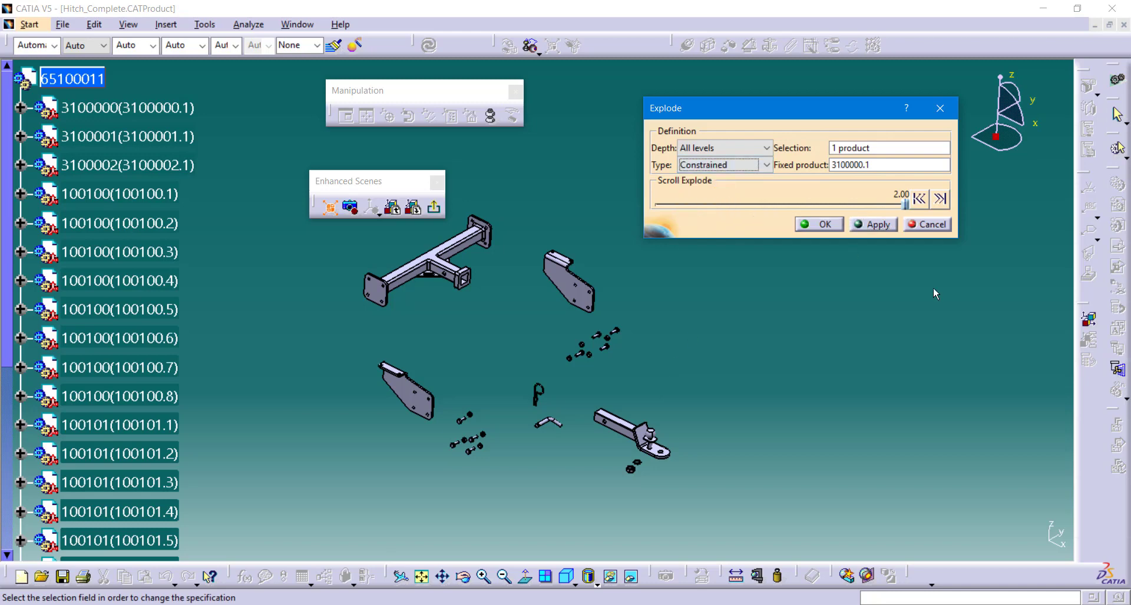
left_click(871, 226)
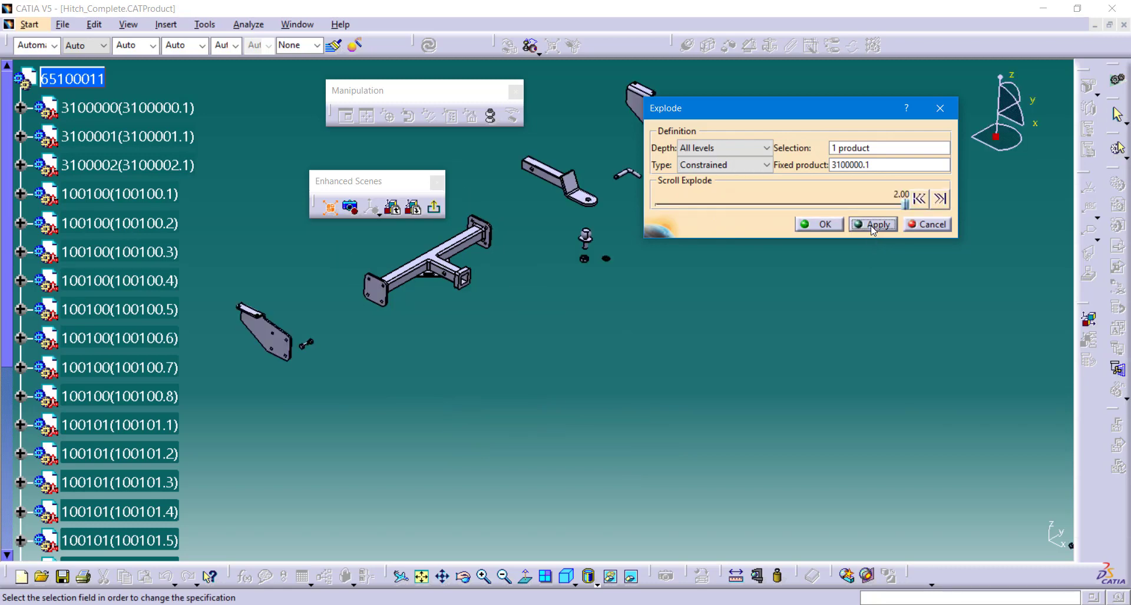
middle_click_drag(641, 369, 670, 429)
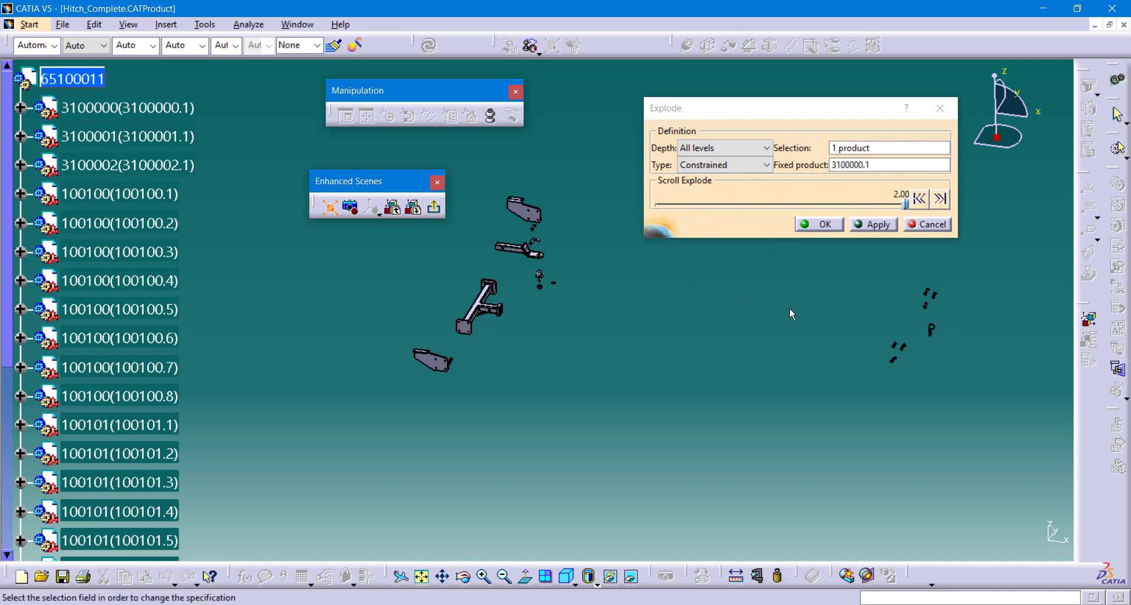
left_click(926, 225)
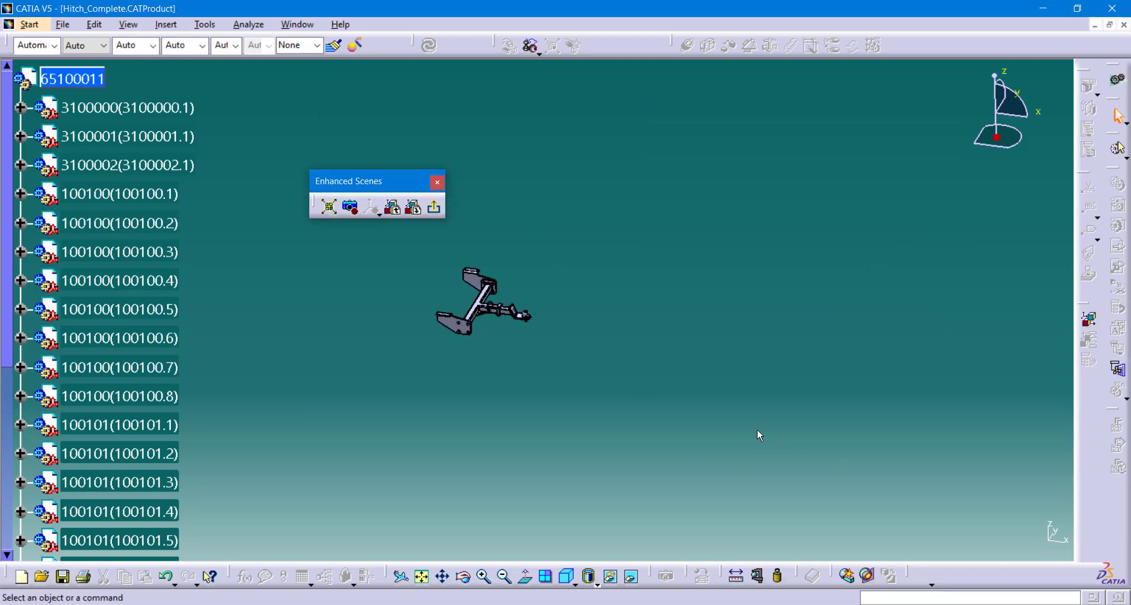
Step: Set the compass to snap automatically to the selected object
middle_click_drag(757, 430, 1079, 193)
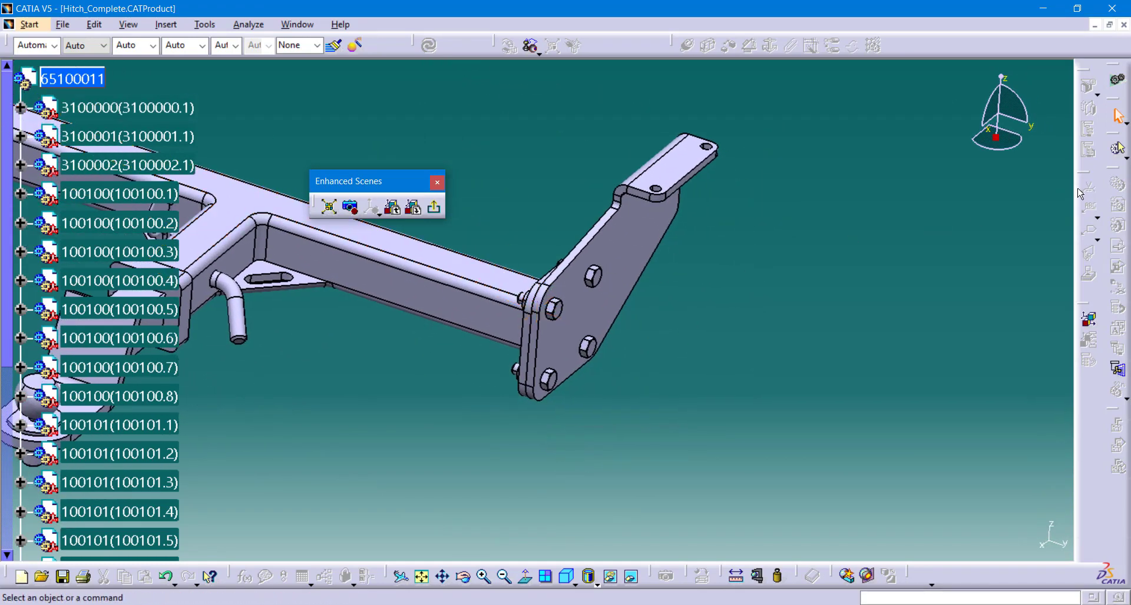
right_click(1012, 107)
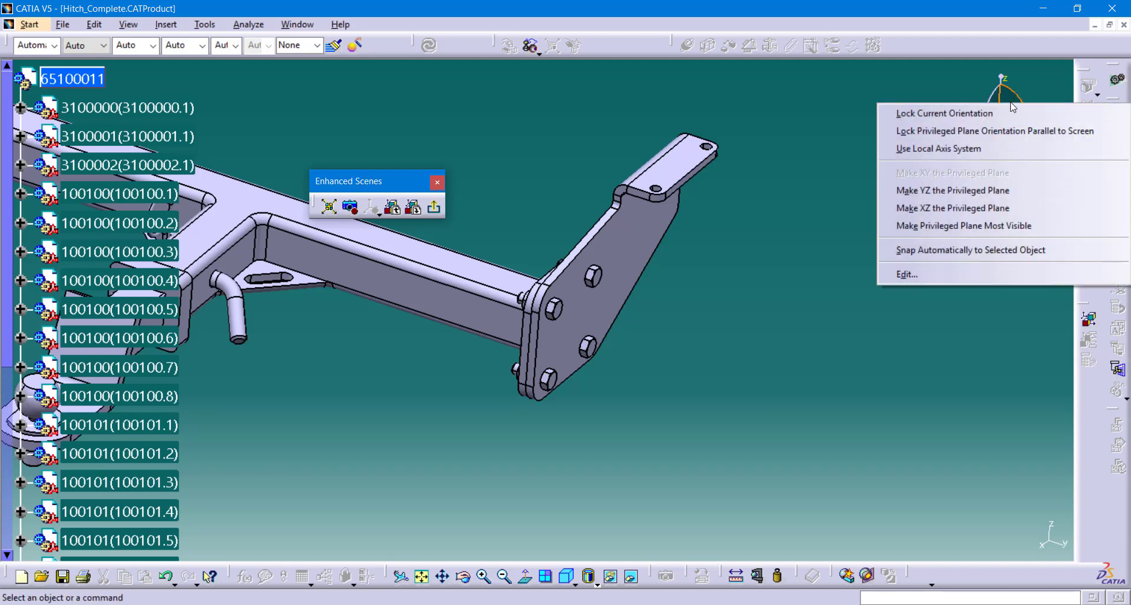
left_click(918, 253)
Step: Pull the four bolts 100100.1 to 100100.4 straight out of the right side plate by about 249 mm
middle_click_drag(603, 361, 613, 328)
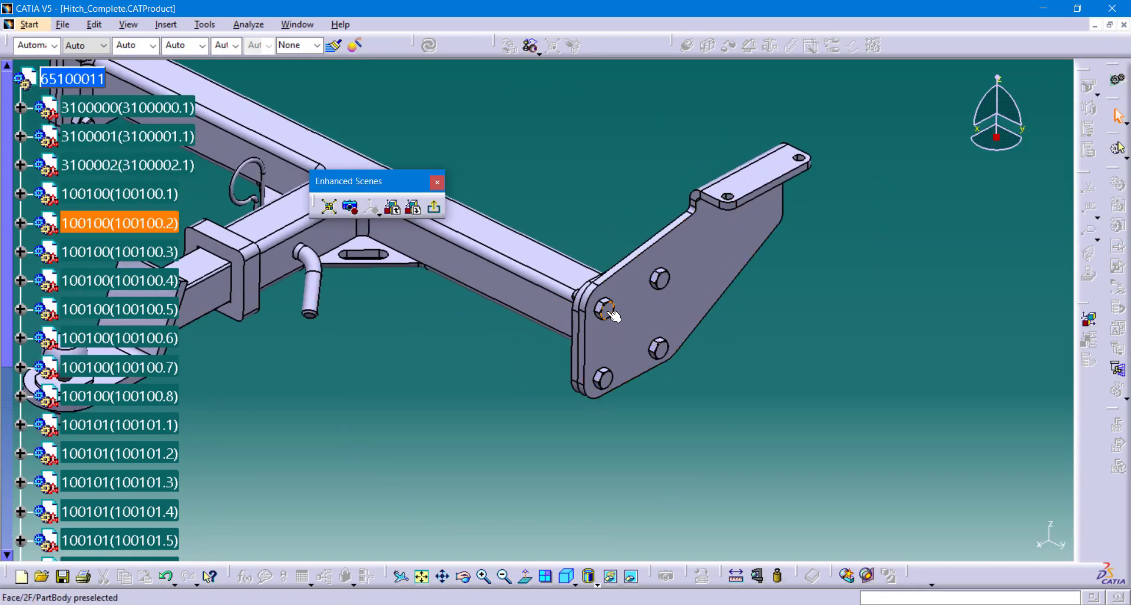
left_click(607, 311)
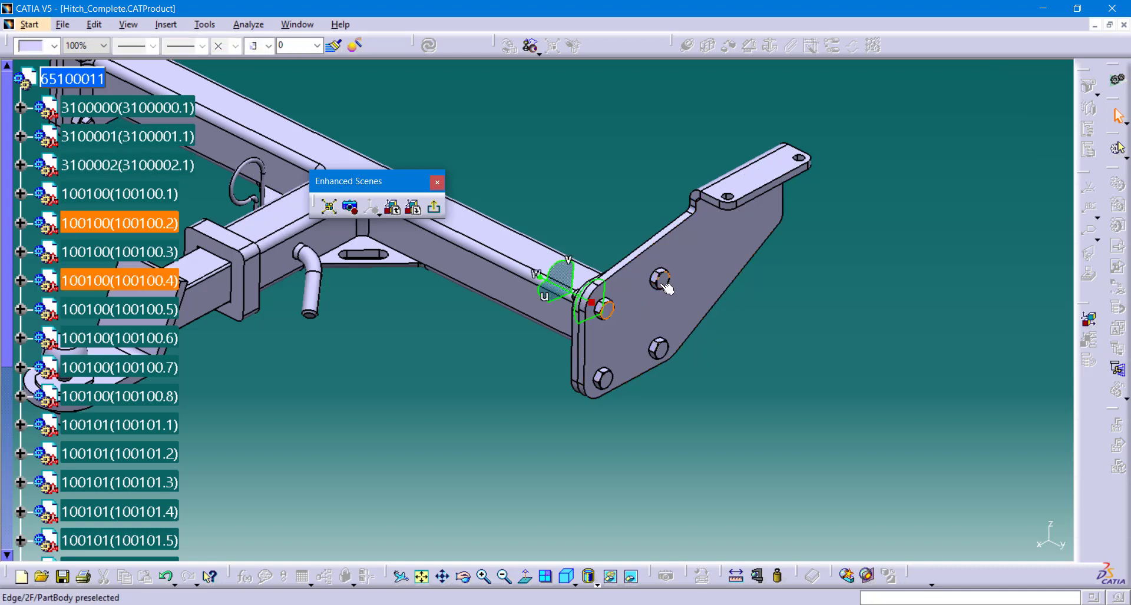
left_click(665, 288, "ctrl")
left_click(669, 348, "ctrl")
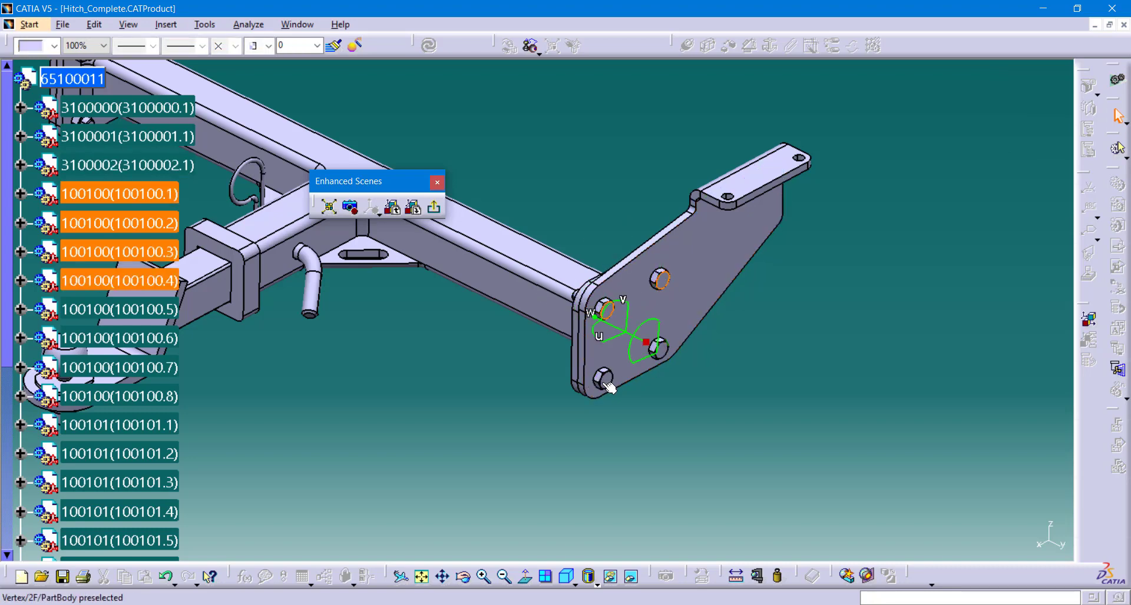
left_click(610, 387, "ctrl")
left_click_drag(567, 363, 731, 447)
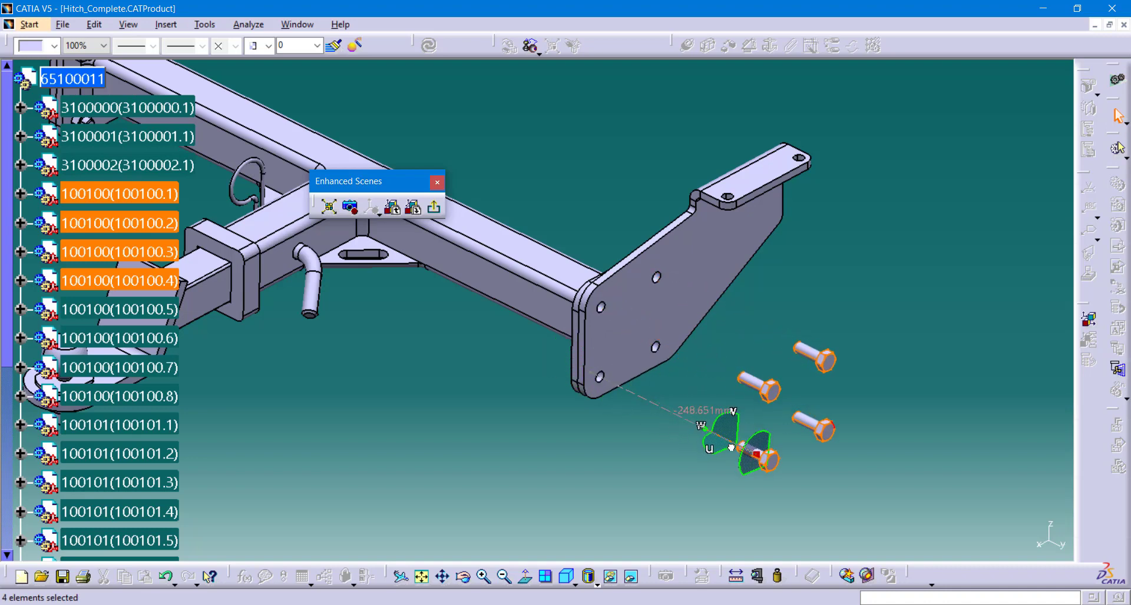
Step: Move the right side plate 3100002 outward along the bolt axis, placing it between the frame flange and the bolts
left_click(737, 315)
left_click(730, 283)
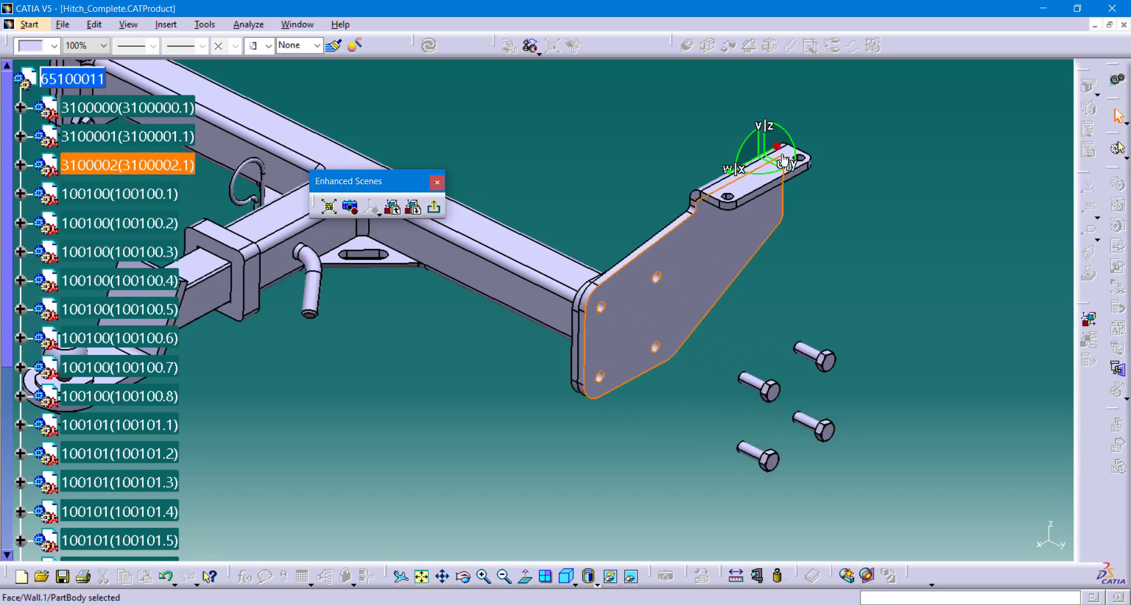
left_click_drag(775, 164, 855, 204)
Step: Select the four nuts behind the right frame flange and move them together inward, away from the flange
middle_click_drag(567, 366, 697, 370)
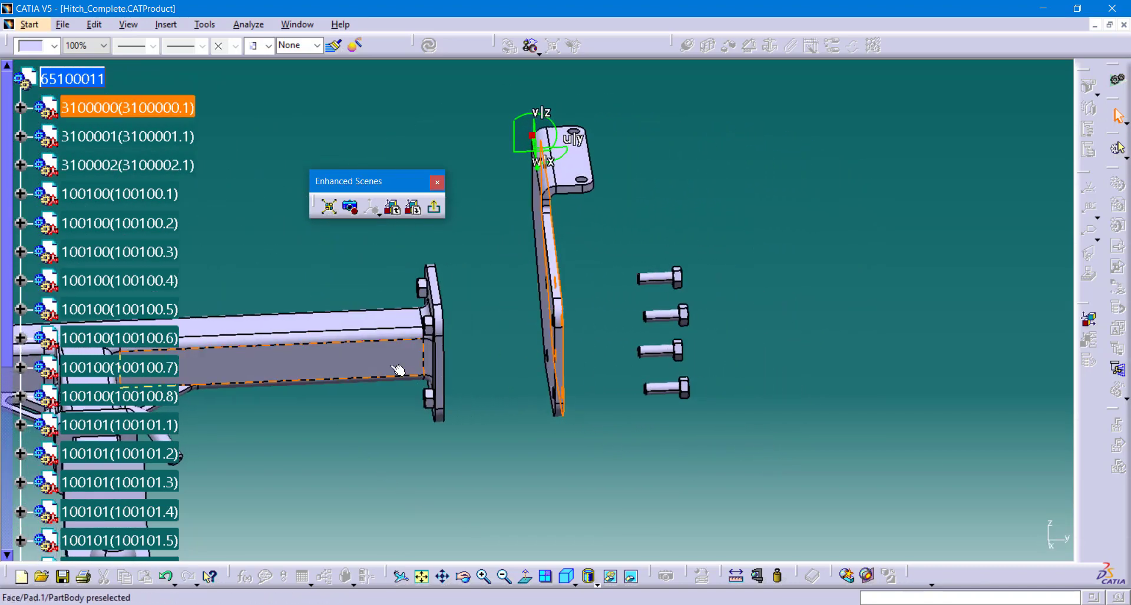
middle_click_drag(400, 368, 599, 207)
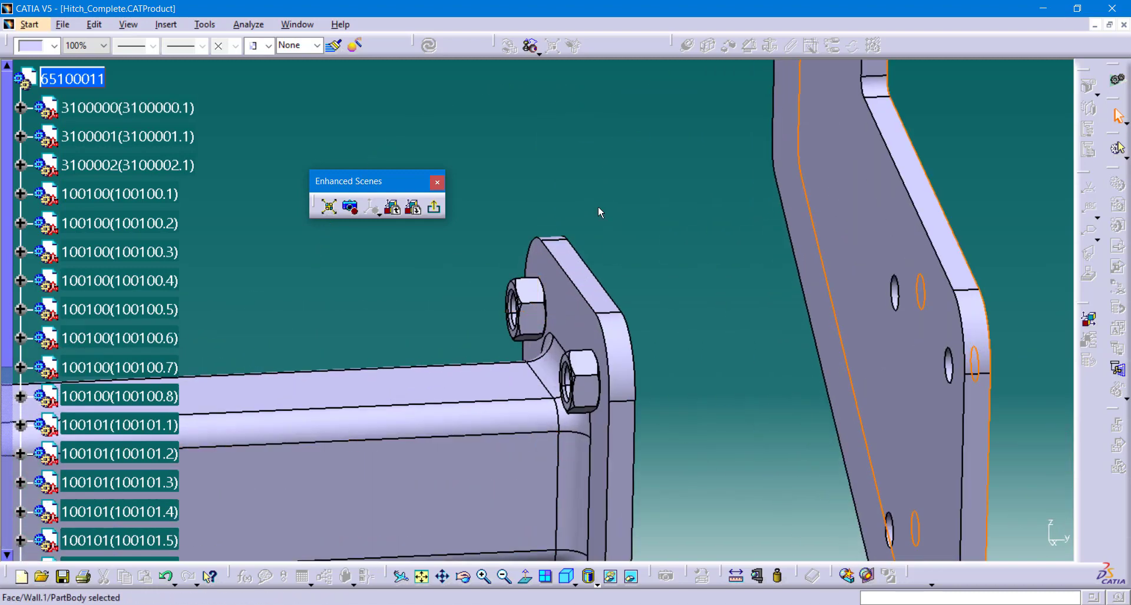
middle_click_drag(584, 451, 507, 242)
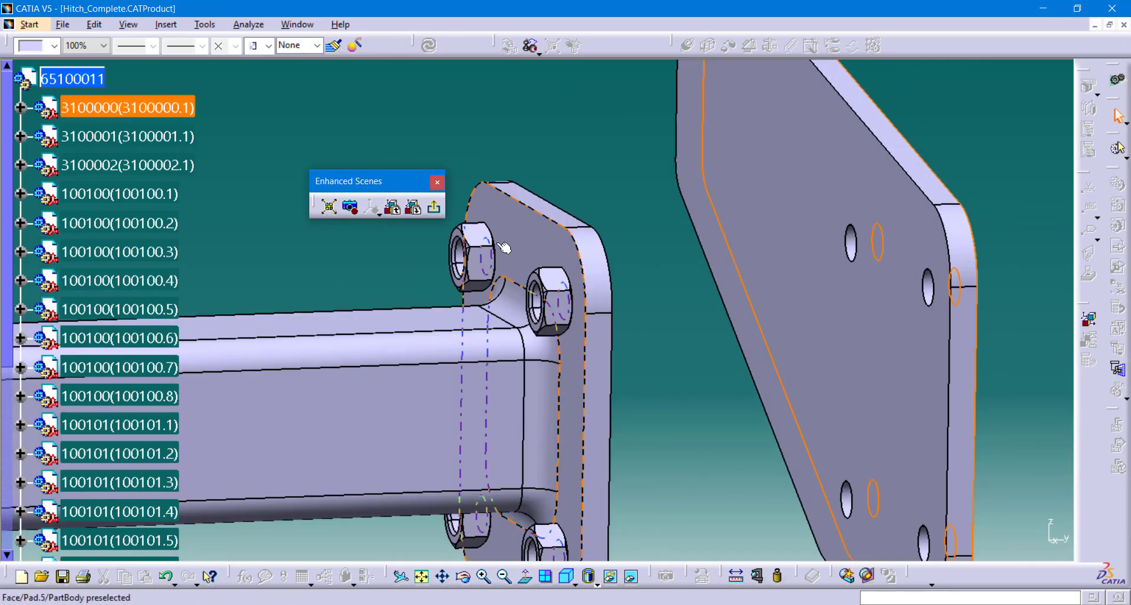
left_click(474, 255)
left_click(550, 303, "ctrl")
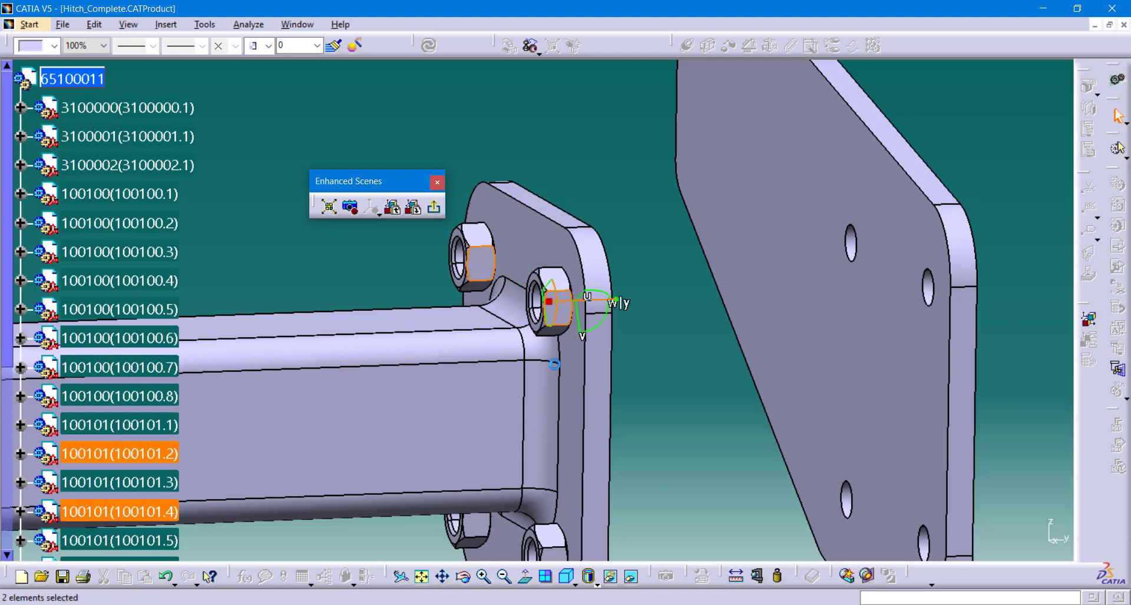
left_click(551, 545, "ctrl")
middle_click_drag(560, 549, 577, 528, "ctrl")
left_click(530, 439, "ctrl")
left_click_drag(513, 424, 360, 433)
Step: Check the exploded right side from an isometric view and exit the scene to the assembly
middle_click_drag(705, 425, 612, 329)
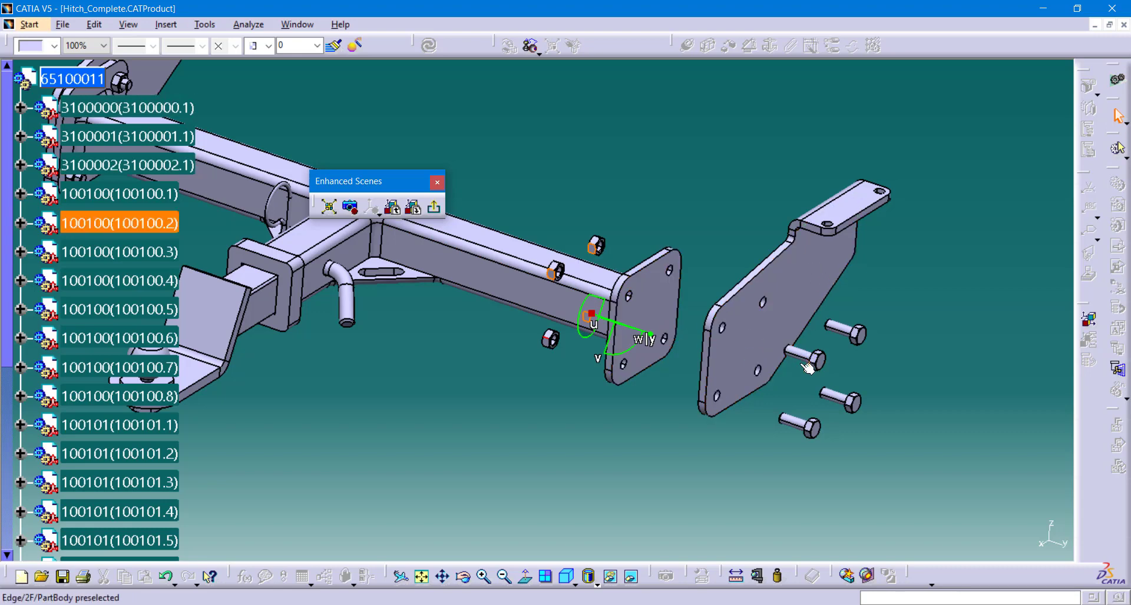
middle_click_drag(782, 373, 640, 344)
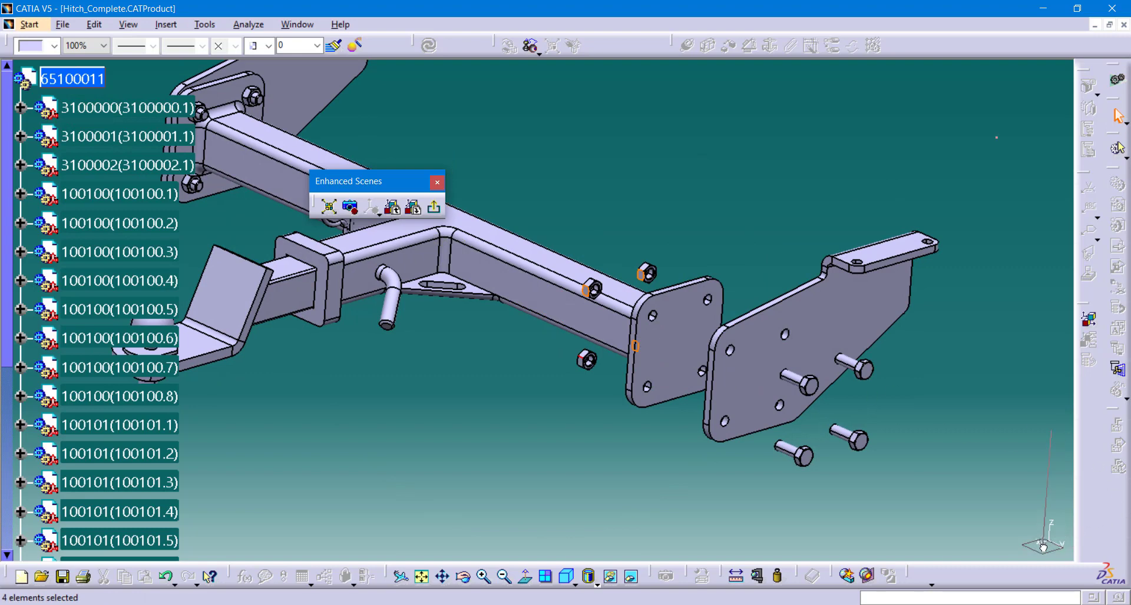
middle_click_drag(584, 428, 635, 439)
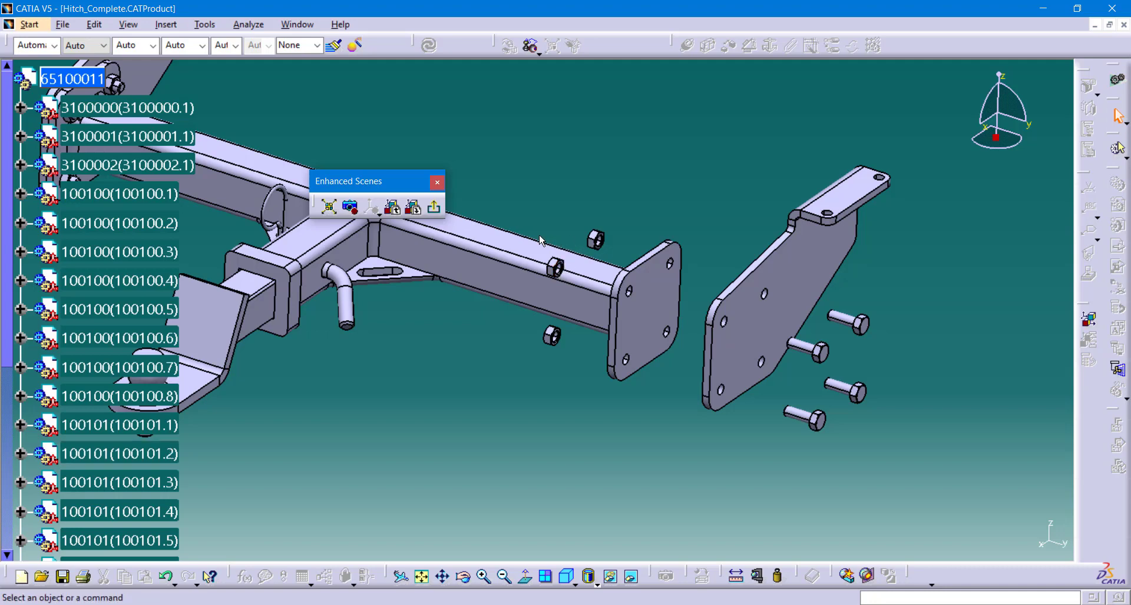
left_click(435, 210)
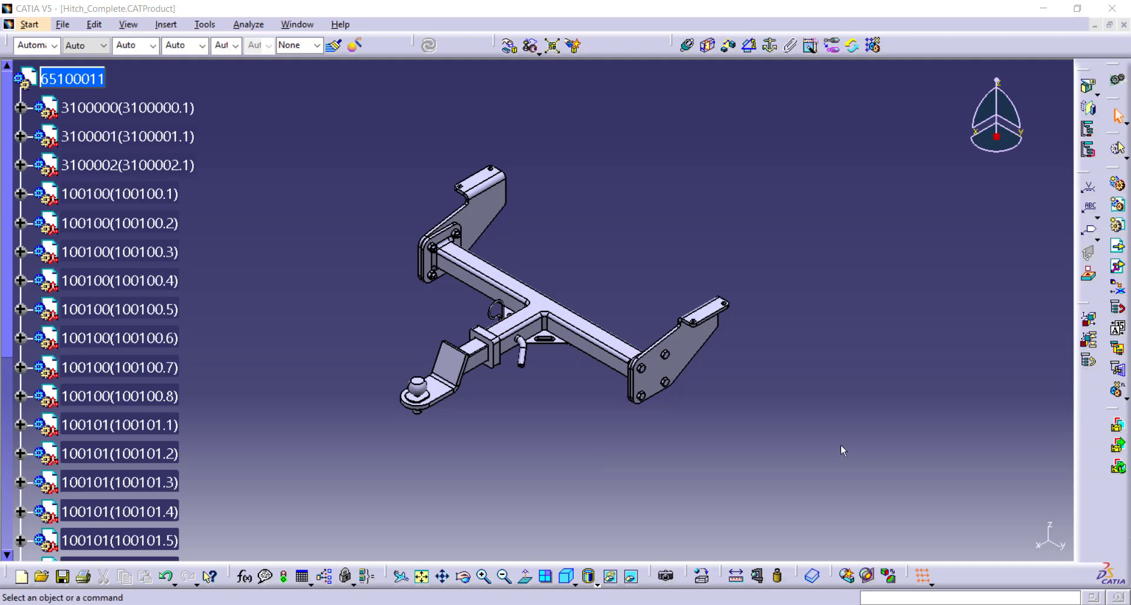
Step: Create an enhanced scene named Left Side Explode, with automatic naming off and full overload mode
left_click(1087, 320)
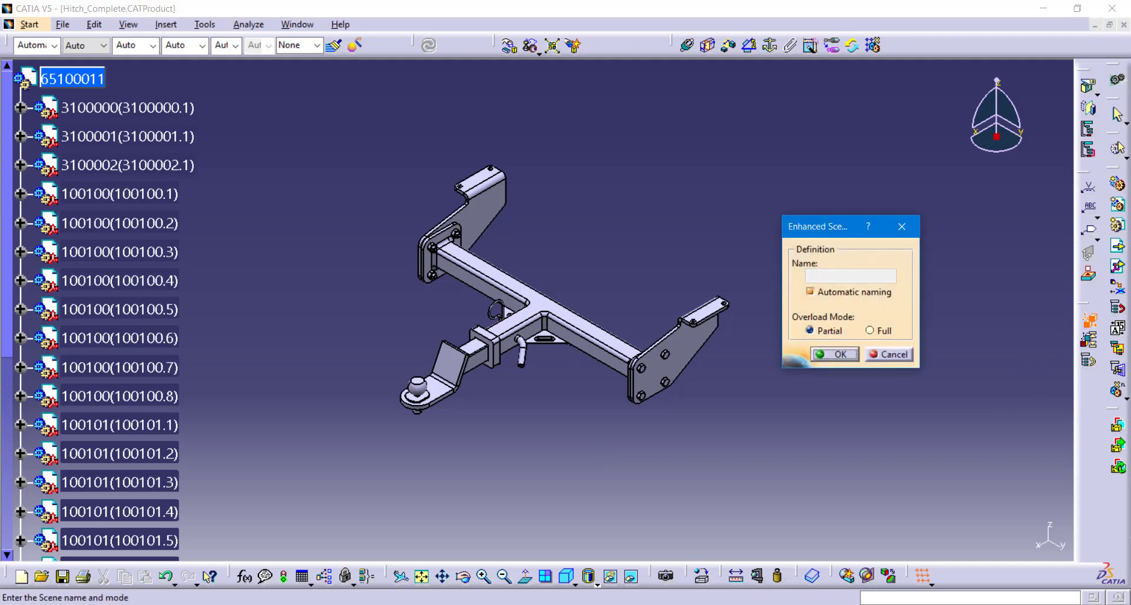
left_click(847, 293)
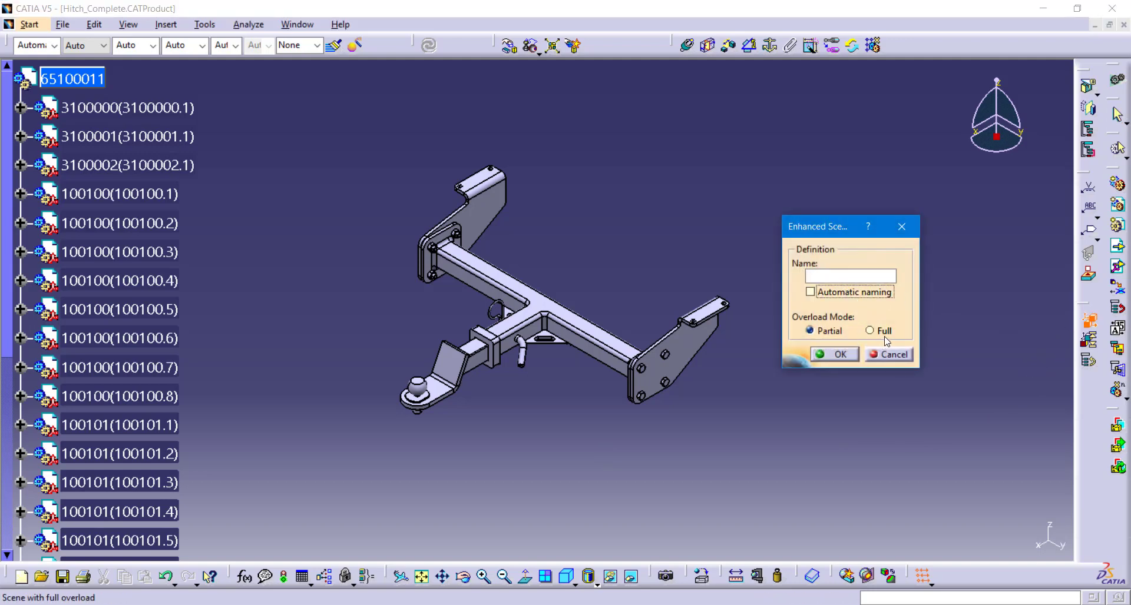
left_click(883, 332)
left_click(835, 276)
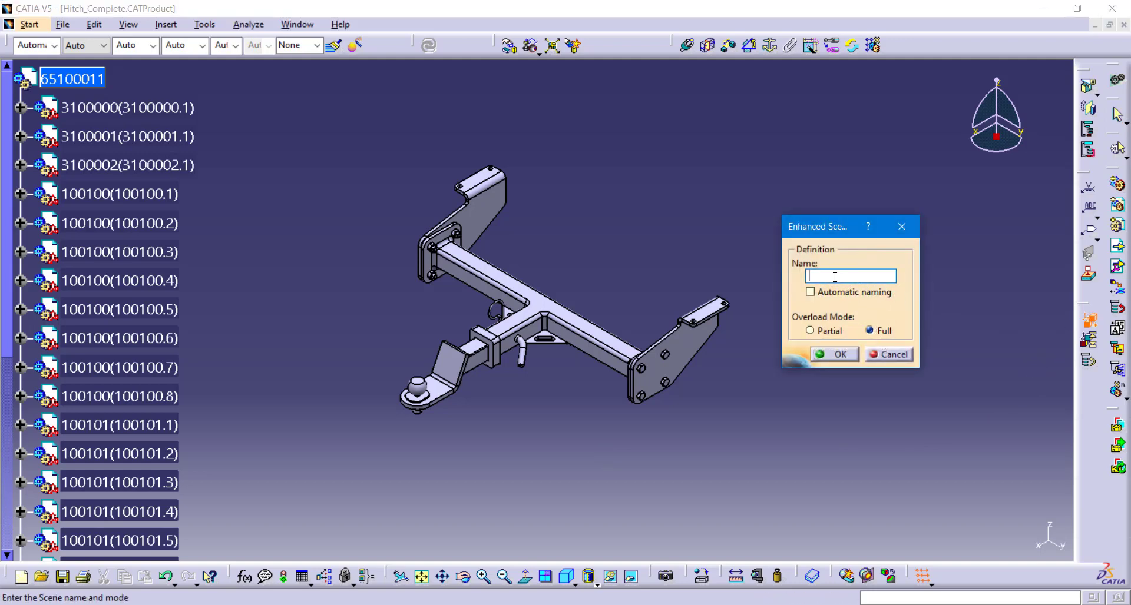
type("Left Side Explode")
left_click(844, 359)
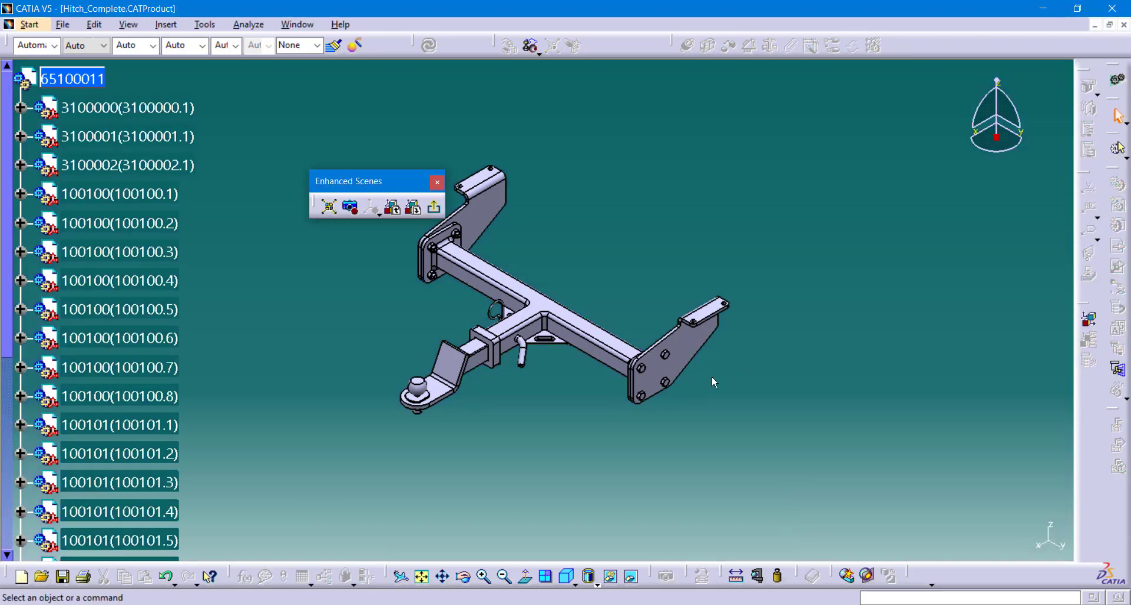
Step: Explode the left side plate with its bolts and nuts, with the right side and drawbar parts hidden, and exit the scene
scroll(155, 414, "down", 2)
left_click_drag(496, 309, 661, 352)
scroll(722, 349, "up", 2)
middle_click_drag(659, 436, 892, 477)
scroll(891, 477, "down", 3)
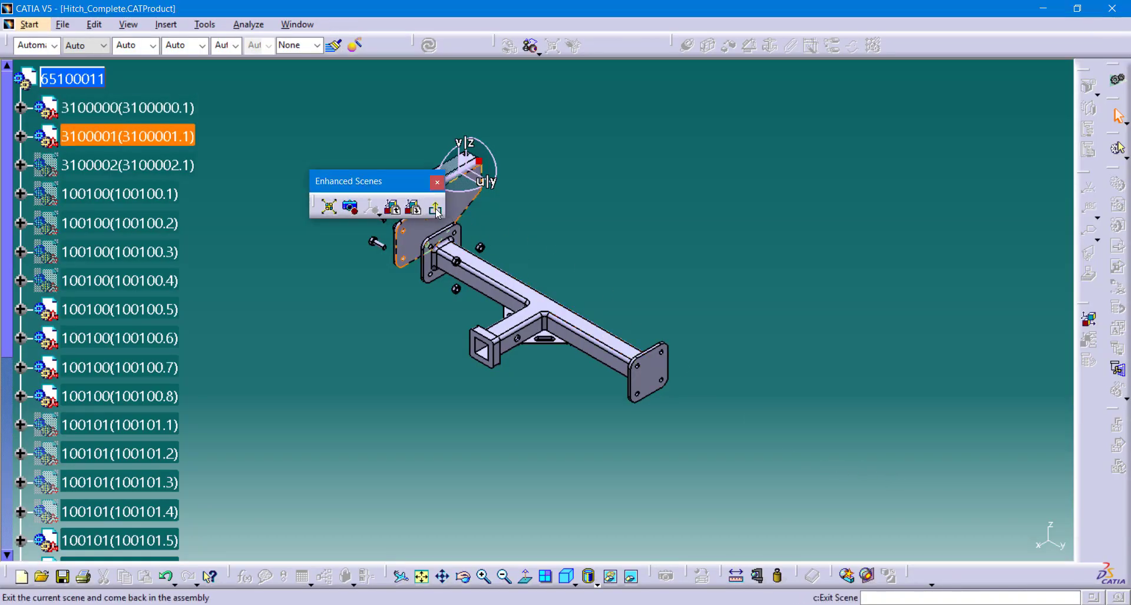
left_click(433, 207)
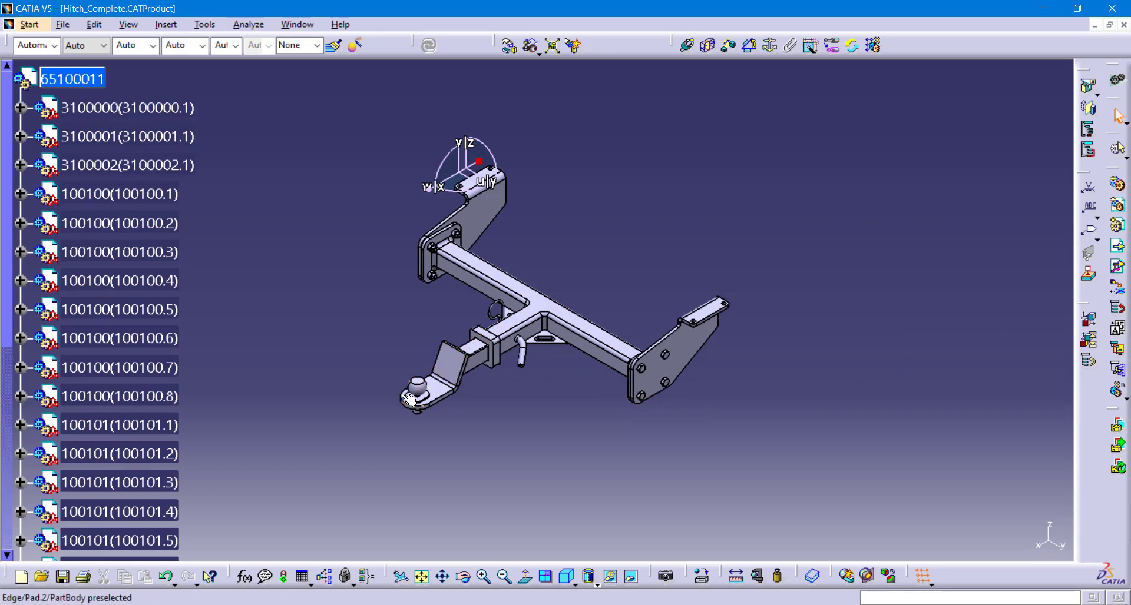
Step: Create an enhanced scene named Front Partial Explode, with automatic naming off and partial overload mode
left_click(1086, 361)
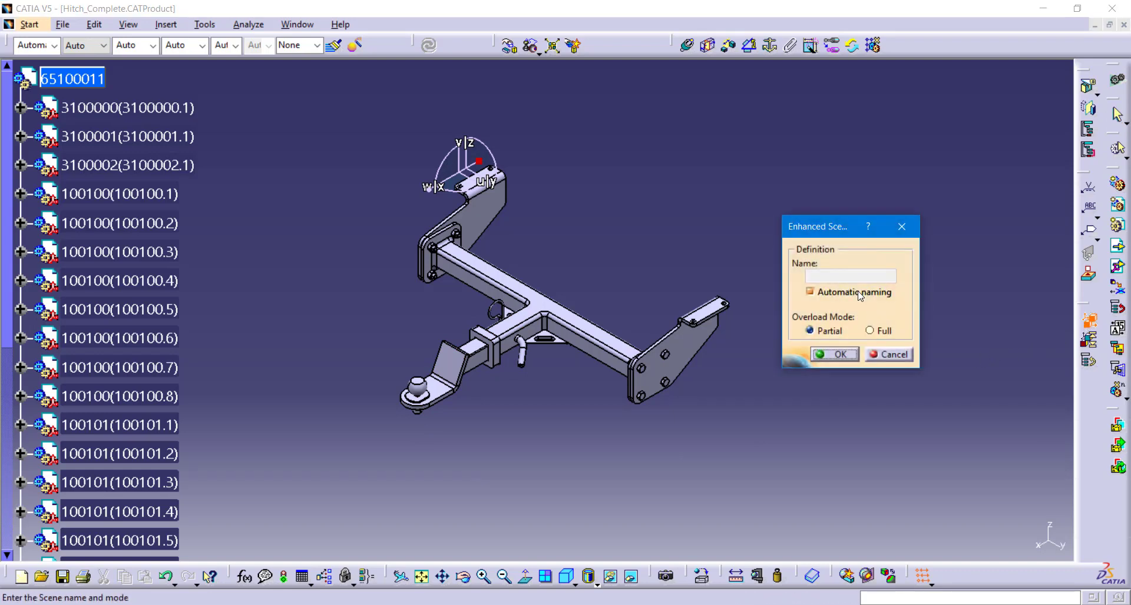
left_click(859, 296)
left_click(813, 276)
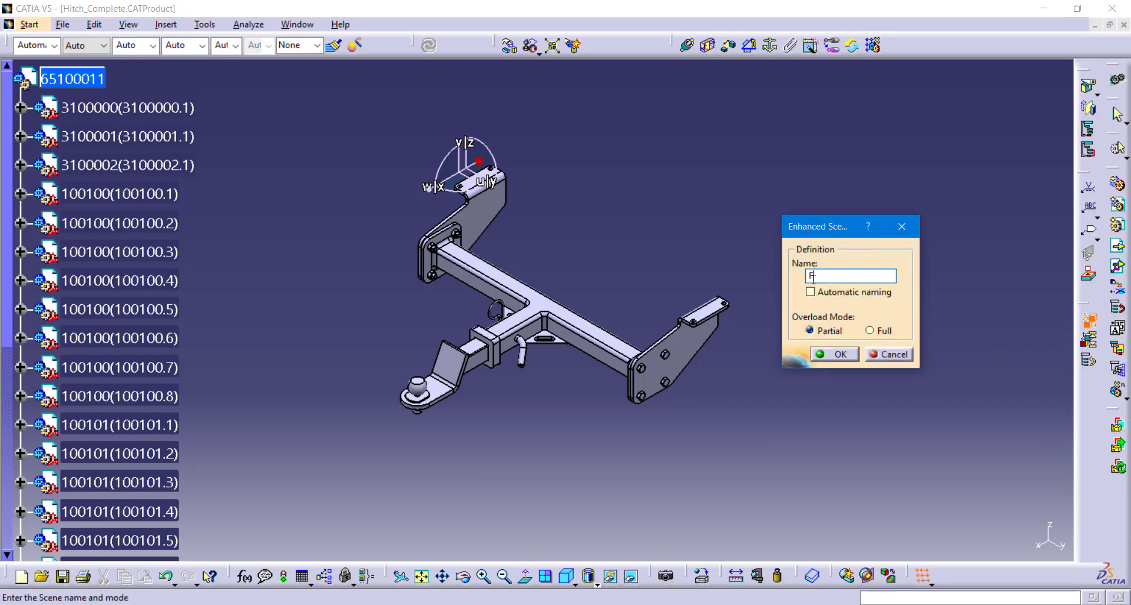
type("Front Partial Explode")
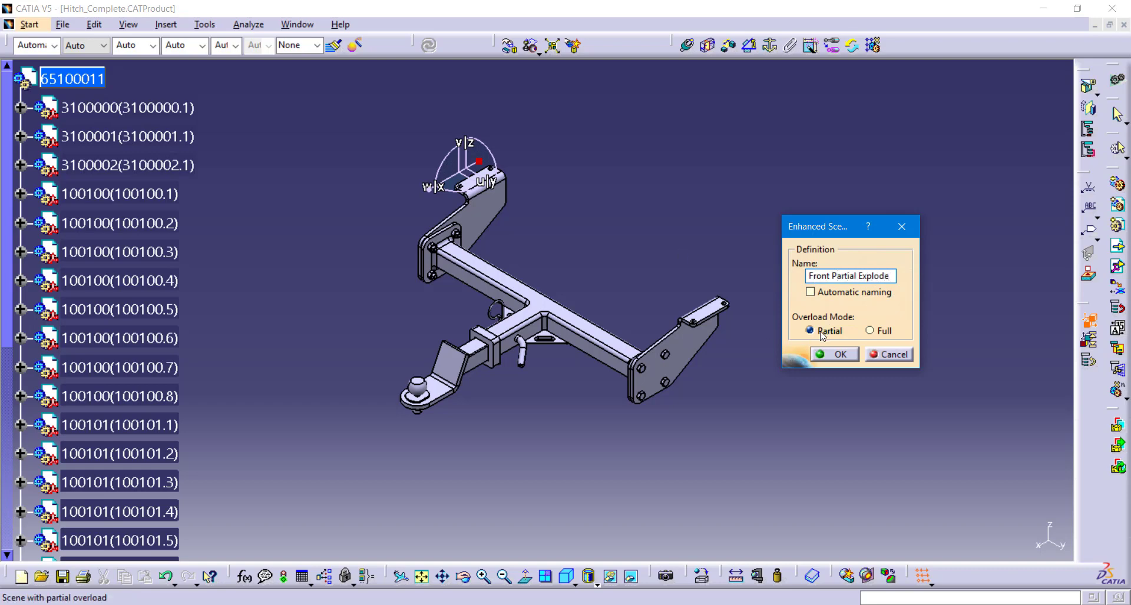
left_click(830, 363)
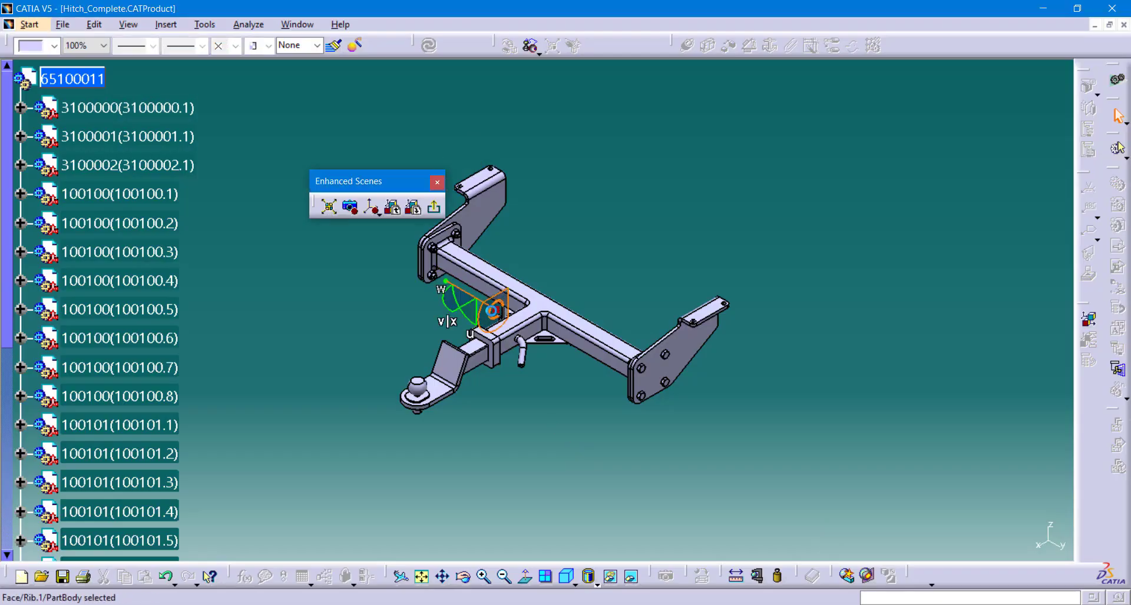
Step: Move the hitch pin and its clip clear of the receiver, and slide the drawbar subassembly 65100010 out of the receiver tube
left_click_drag(507, 312, 526, 353)
middle_click_drag(526, 353, 518, 388)
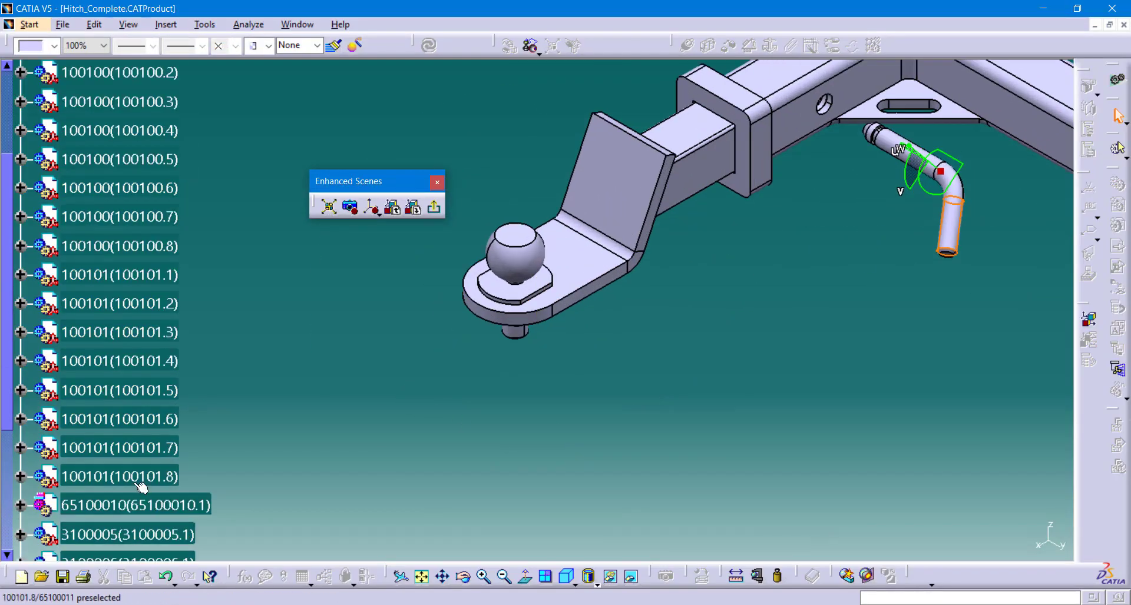
left_click_drag(909, 176, 352, 242)
Step: Expand subassembly 65100010, separate the hitch ball, lock washer and nut vertically from the drawbar, and exit the scene
left_click(21, 304)
left_click_drag(352, 265, 350, 466)
left_click(139, 420)
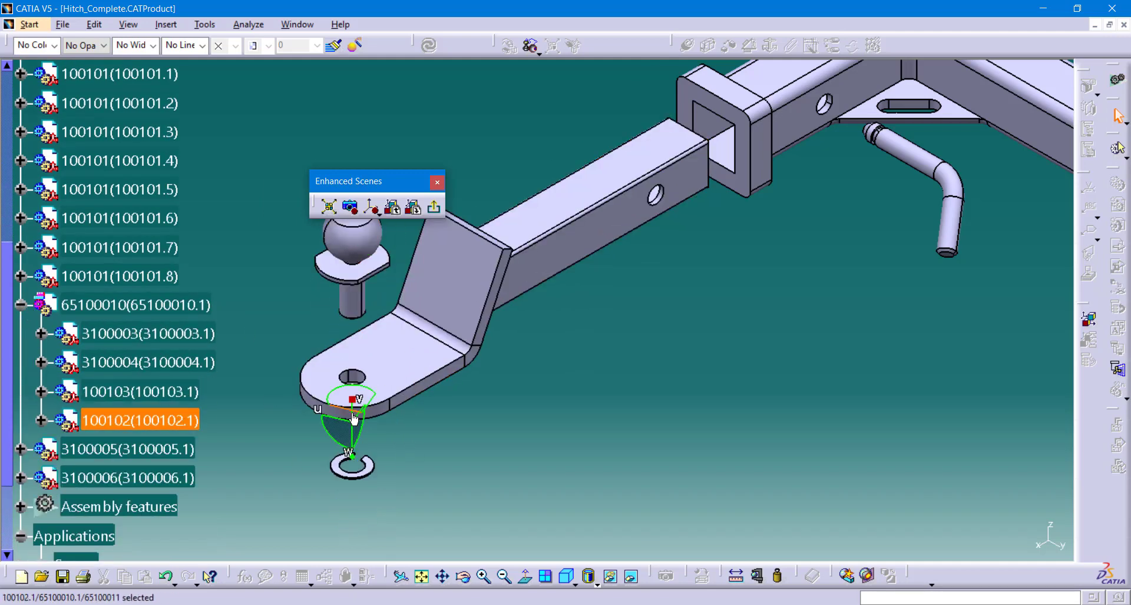
middle_click_drag(562, 294, 562, 339)
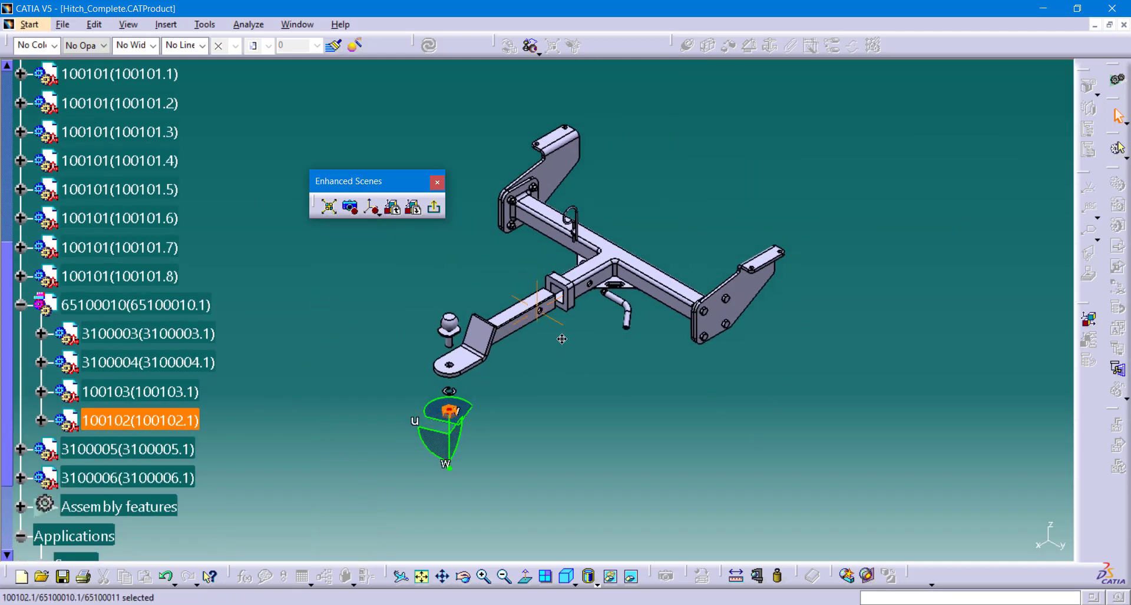
left_click(434, 206)
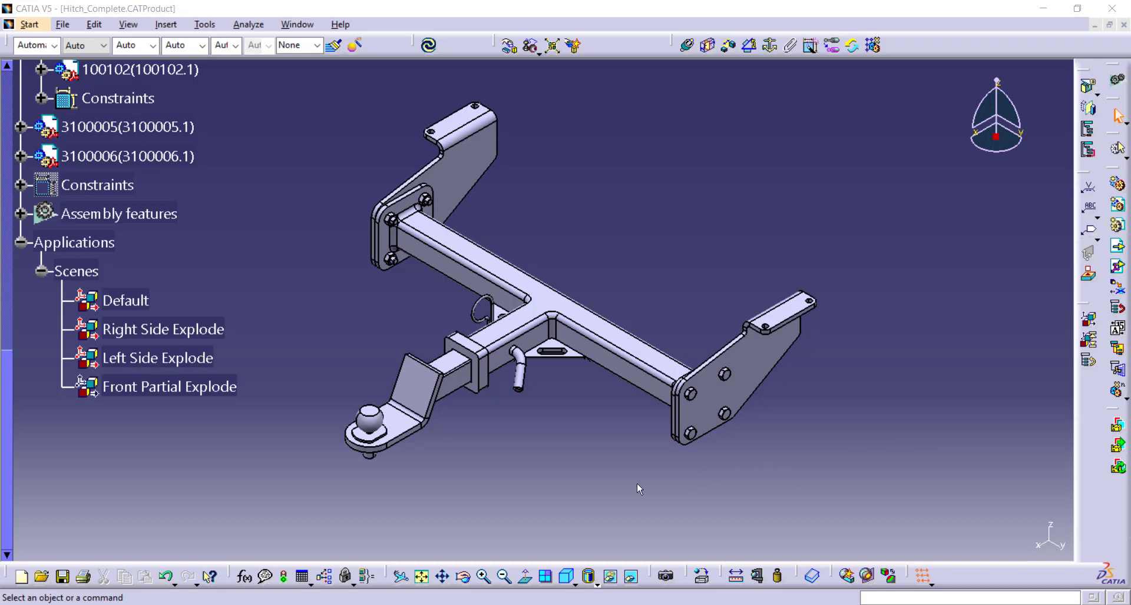
Step: Apply the entire Right Side Explode scene to the assembly
right_click(168, 327)
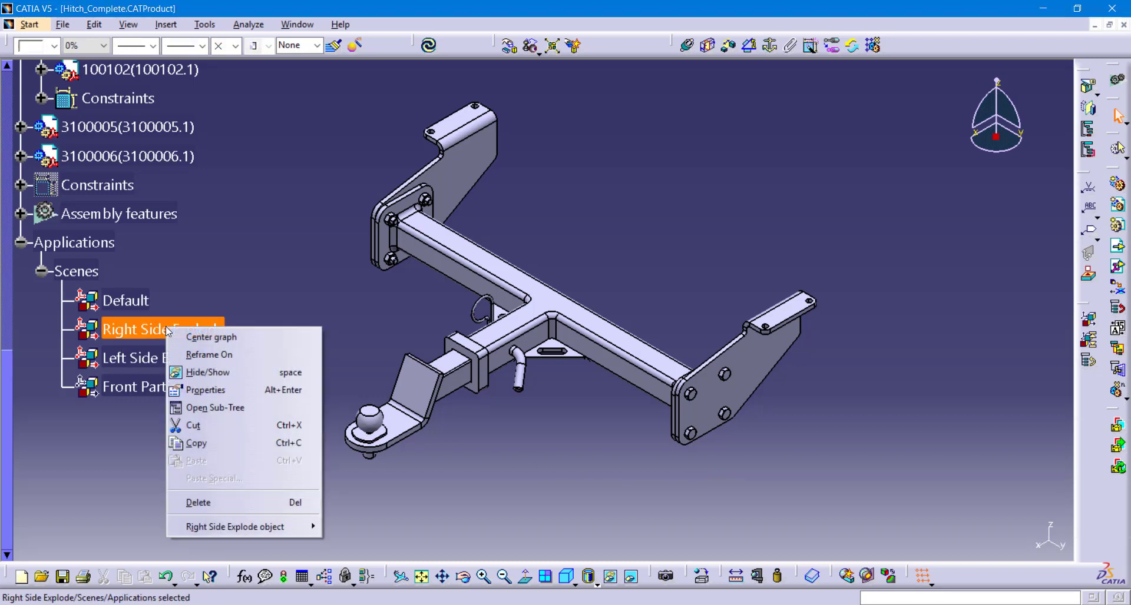
mouse_move(295, 531)
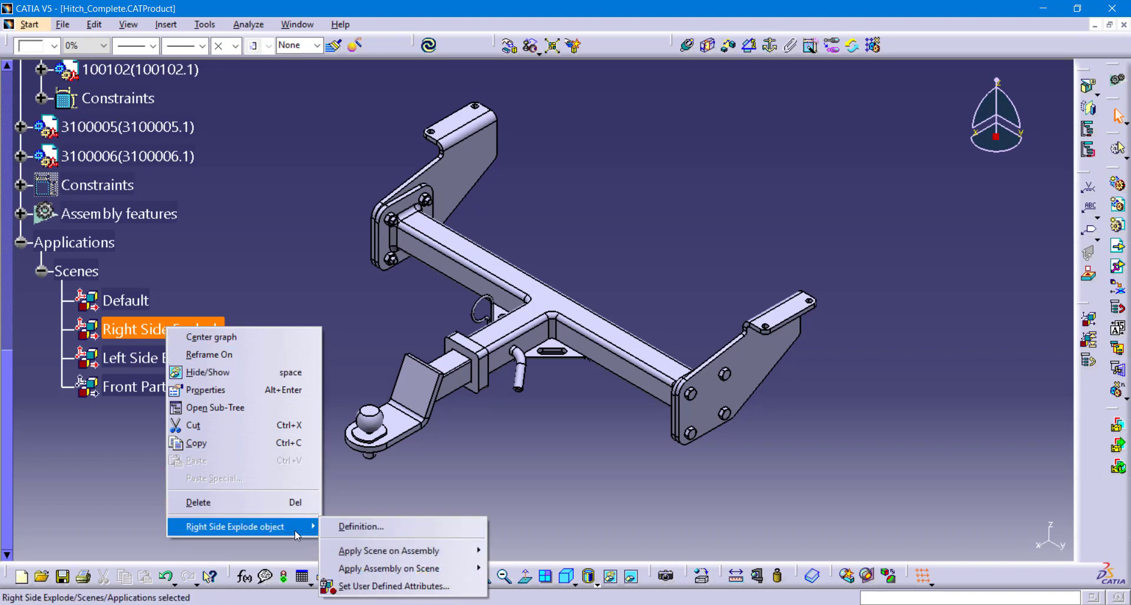
mouse_move(441, 556)
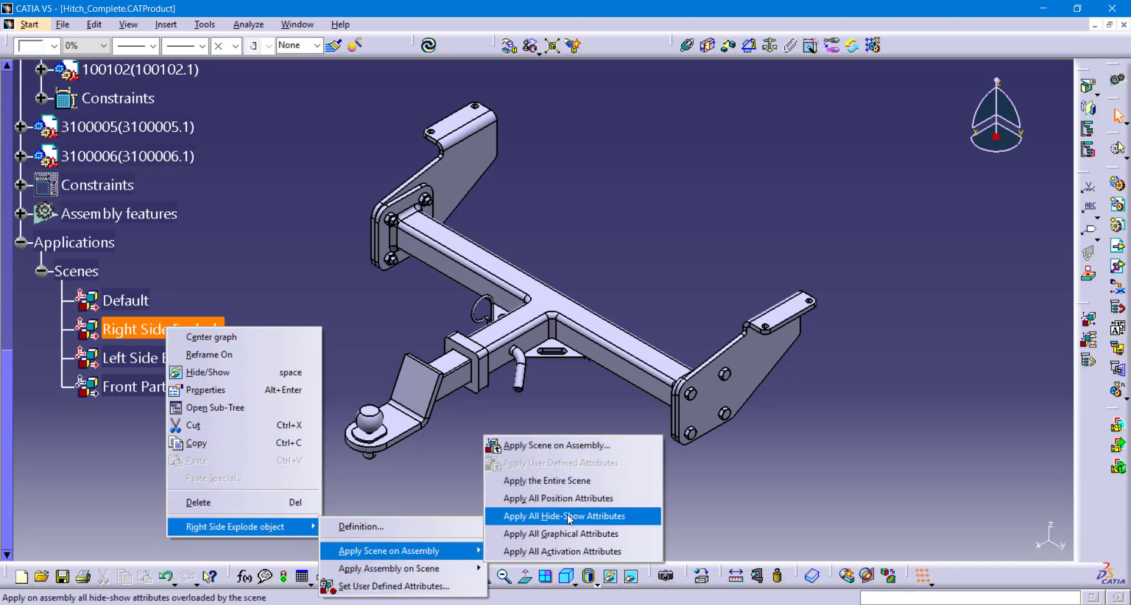
left_click(572, 481)
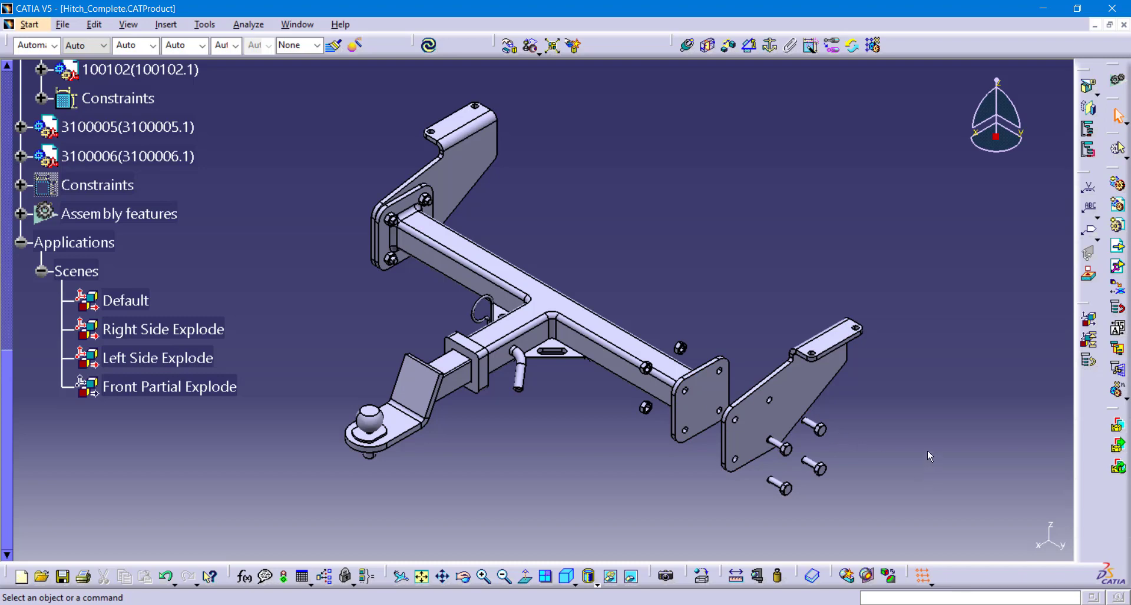
Step: Customize the Scenes Browser so double-clicking a scene applies the whole enhanced scene to the assembly
left_click(1091, 346)
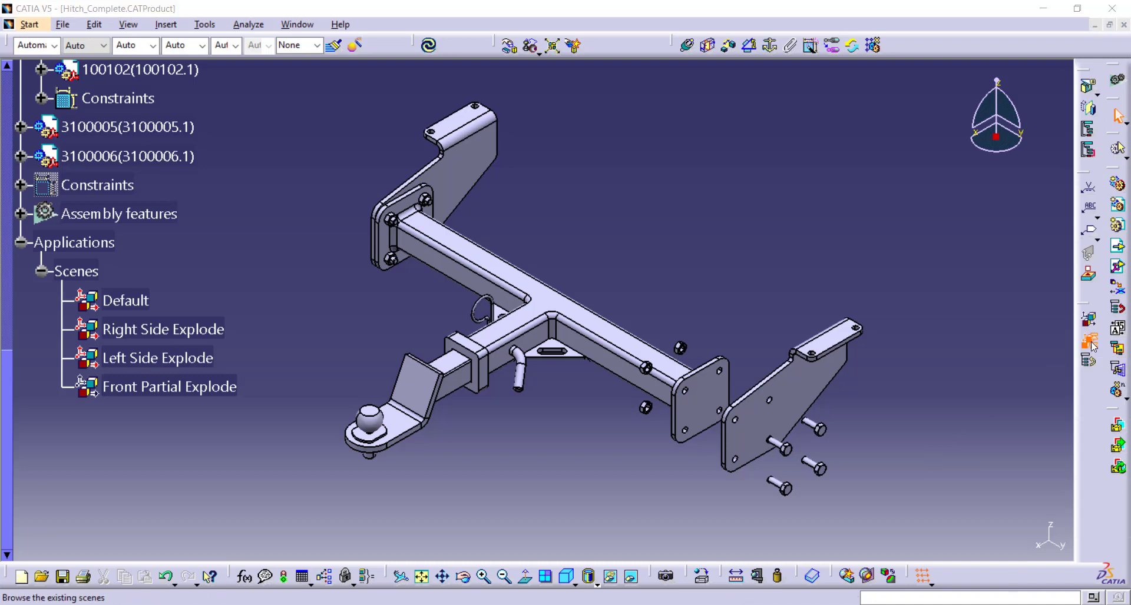
left_click(1020, 514)
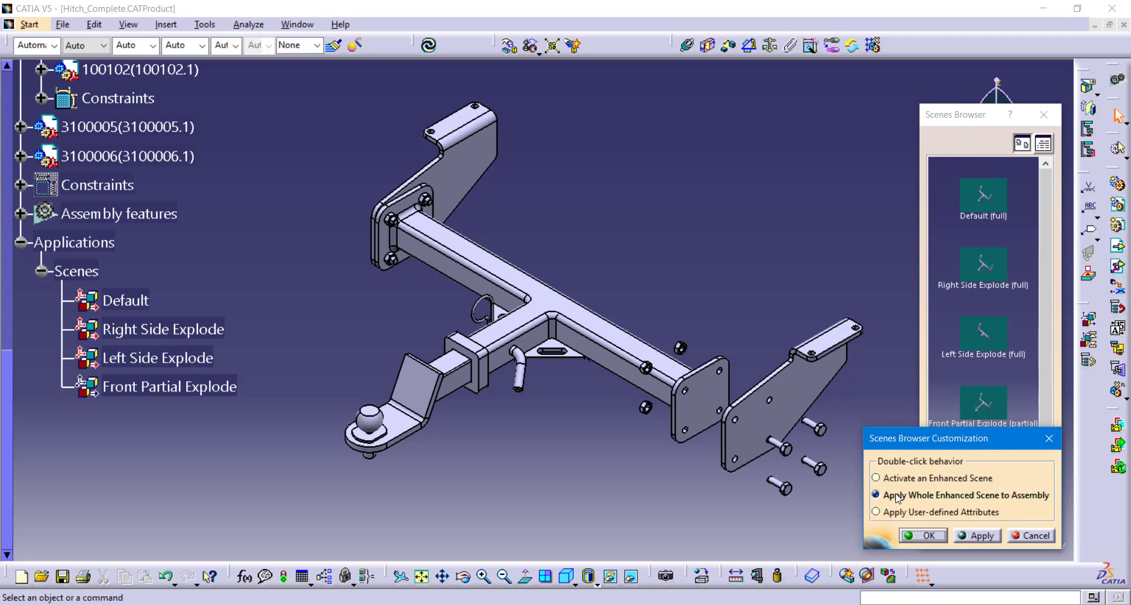
left_click(935, 536)
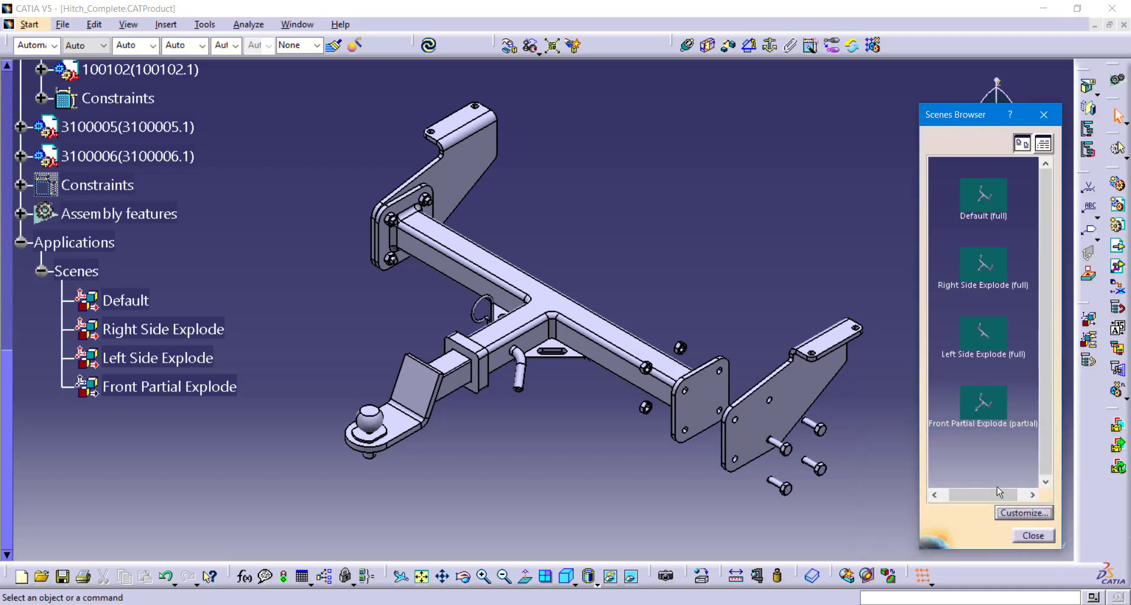
Step: Apply the Default, Right Side Explode and Left Side Explode scenes to the assembly one after another
double_click(995, 204)
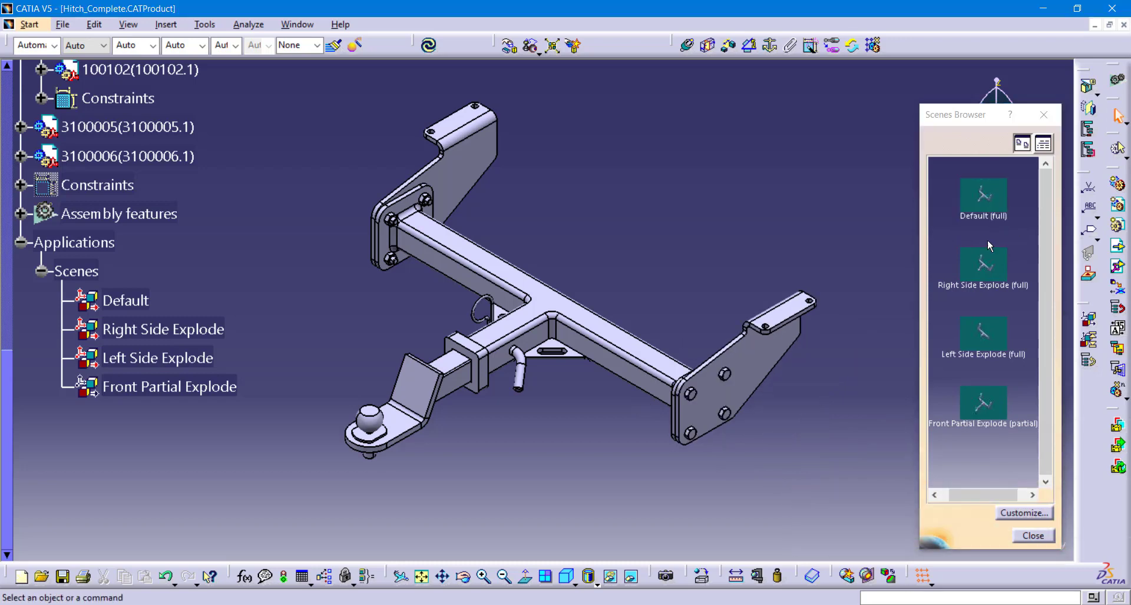
double_click(982, 266)
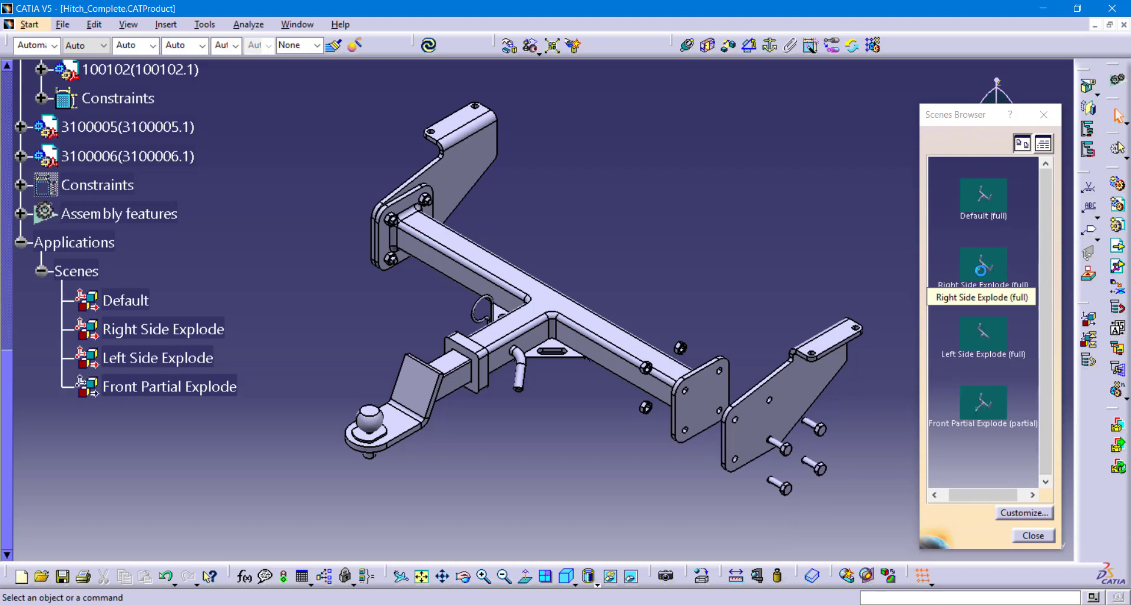
left_click(987, 349)
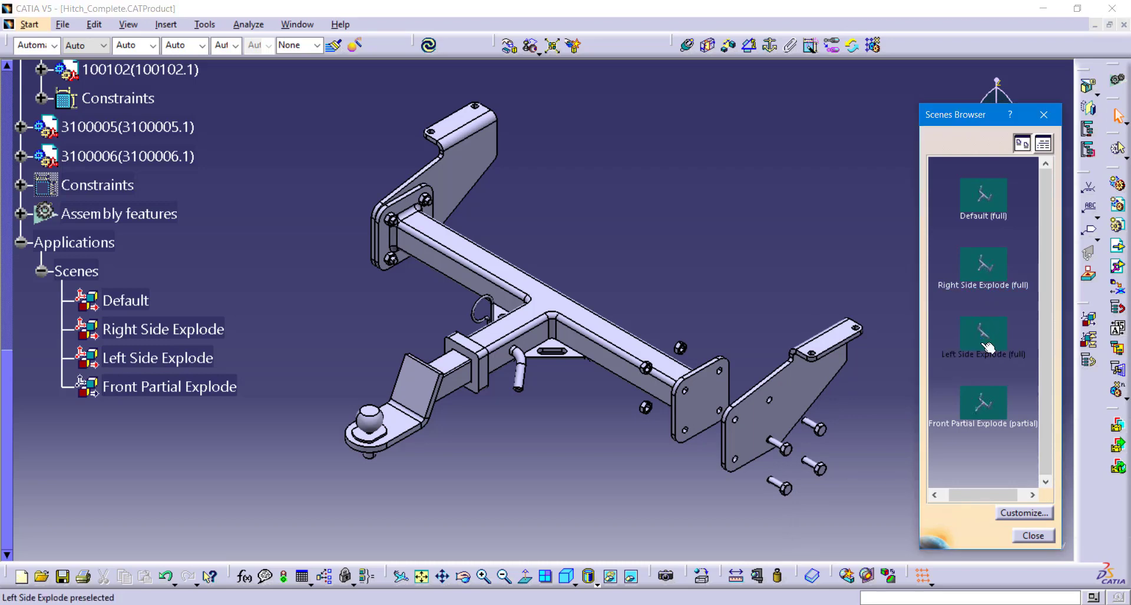
double_click(988, 349)
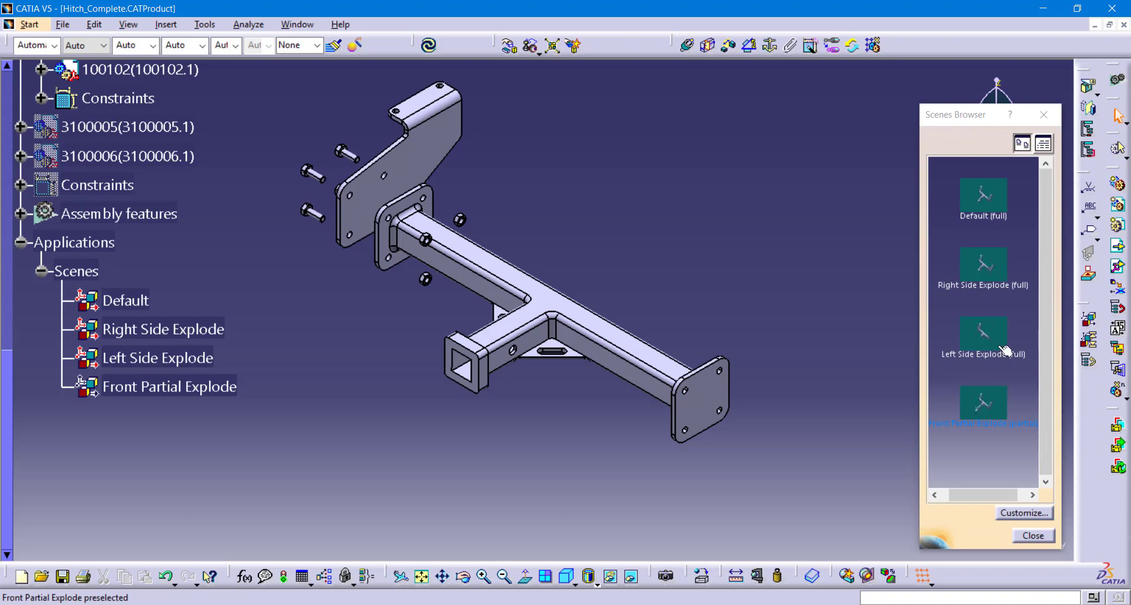
Step: Return the assembly to Default, switch through Right Side Explode and Left Side Explode again, and restore Default
double_click(991, 200)
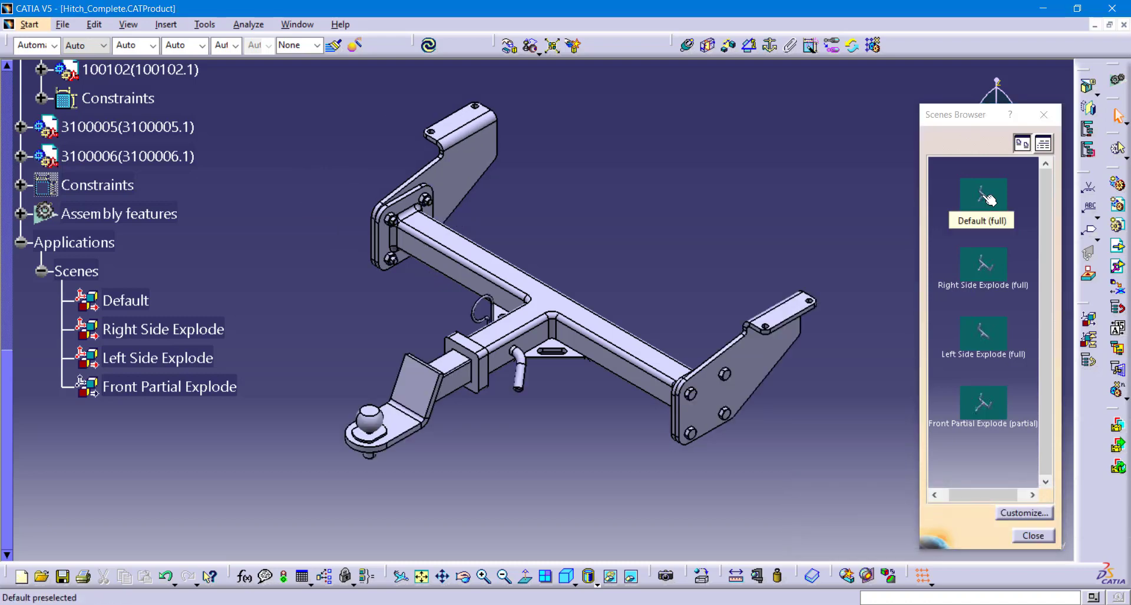
double_click(985, 266)
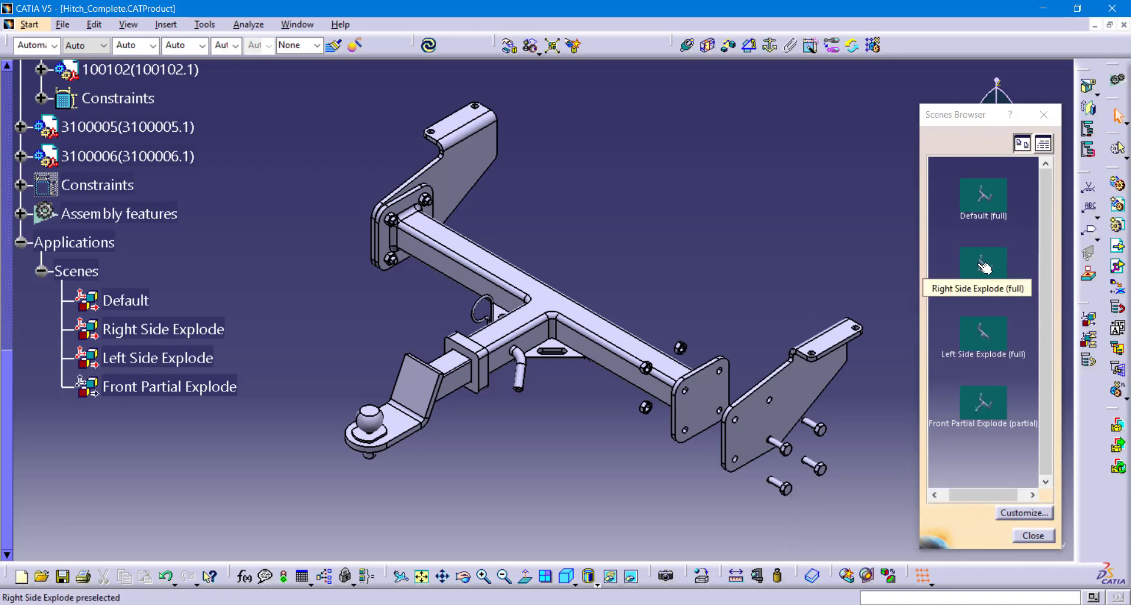
double_click(993, 339)
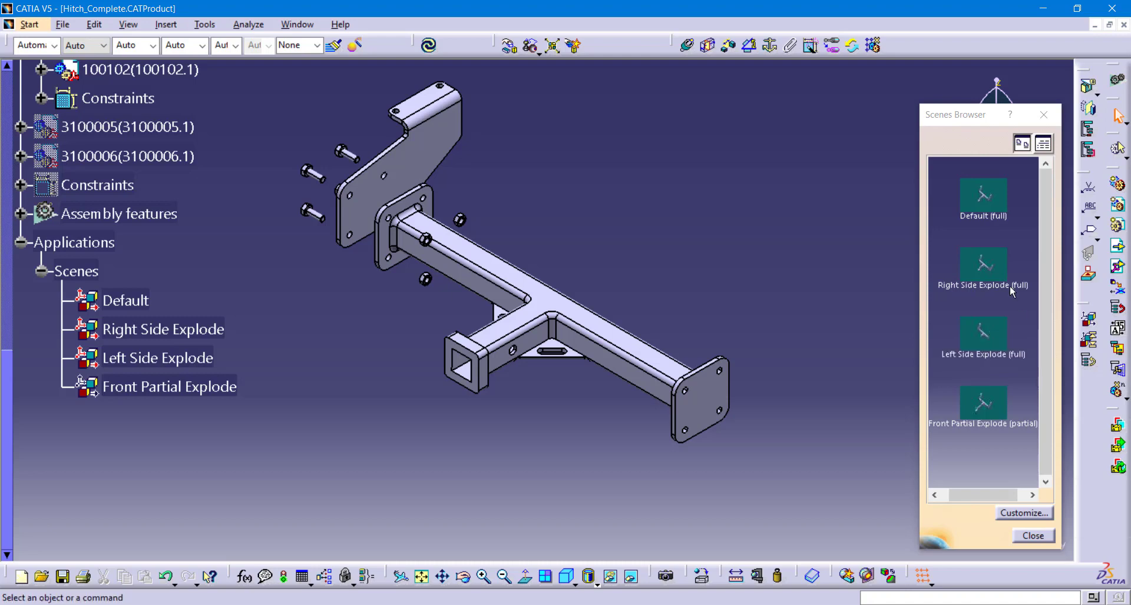
double_click(992, 204)
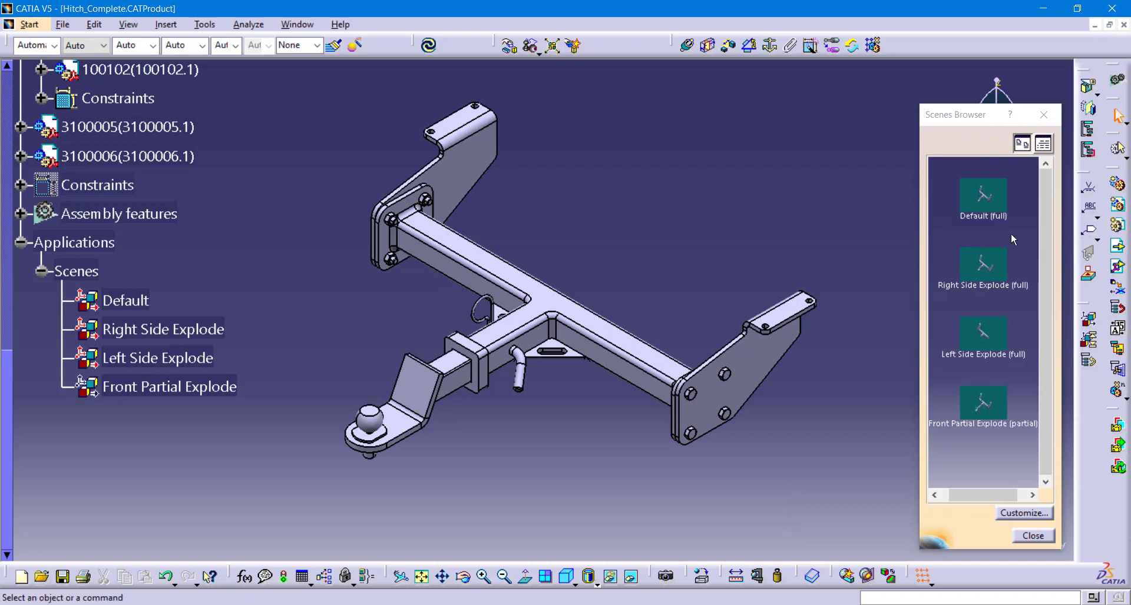
Step: Apply the partial scene Front Partial Explode to the default assembly, and again on top of Right Side Explode
left_click(985, 411)
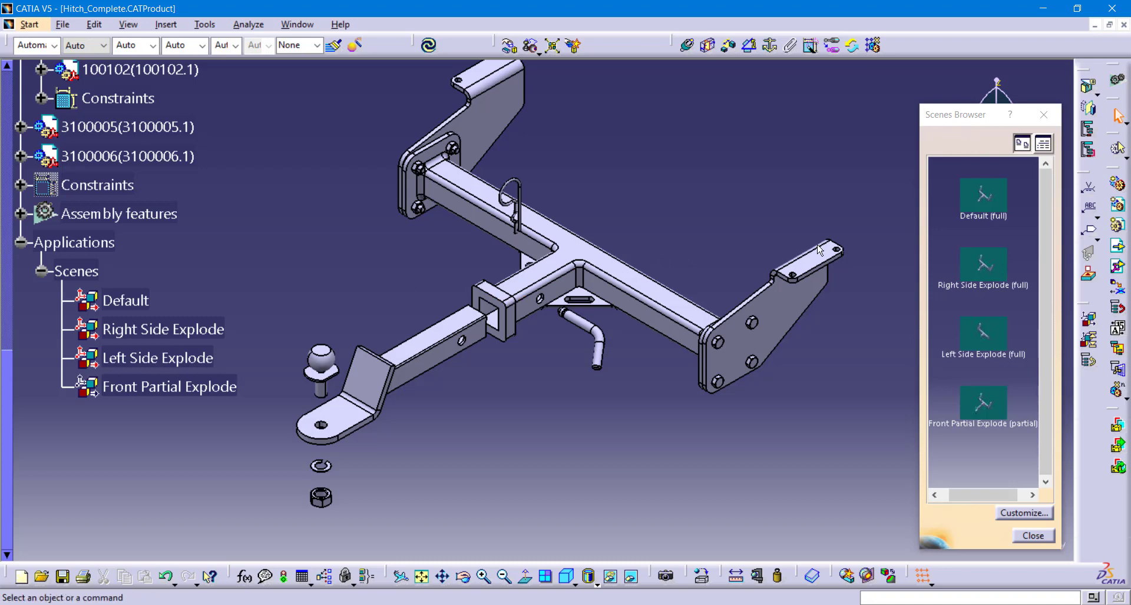
left_click(980, 265)
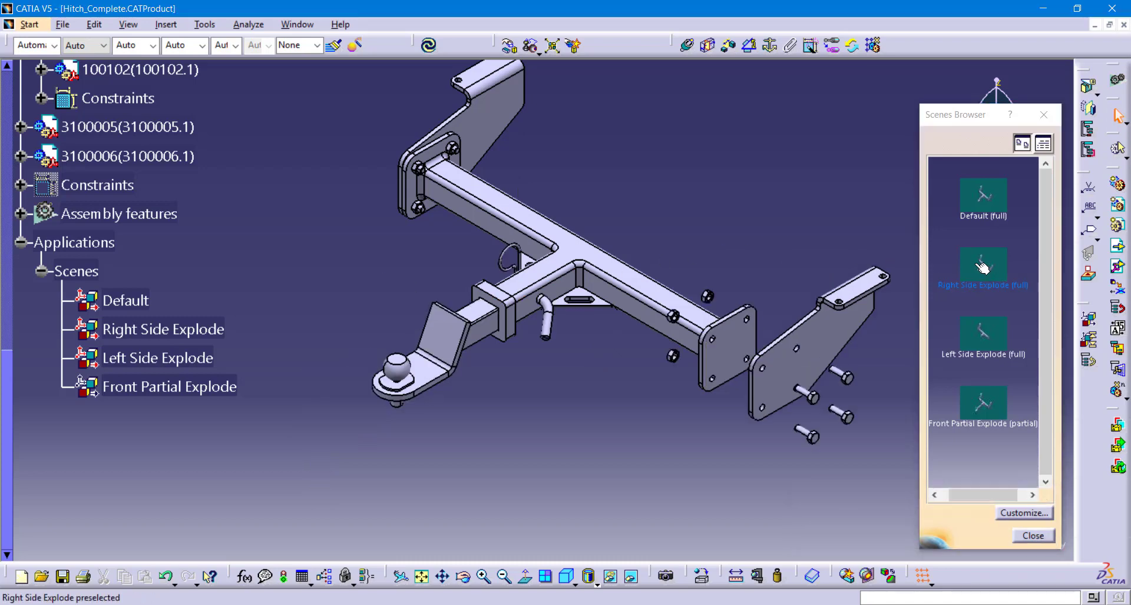
left_click(990, 411)
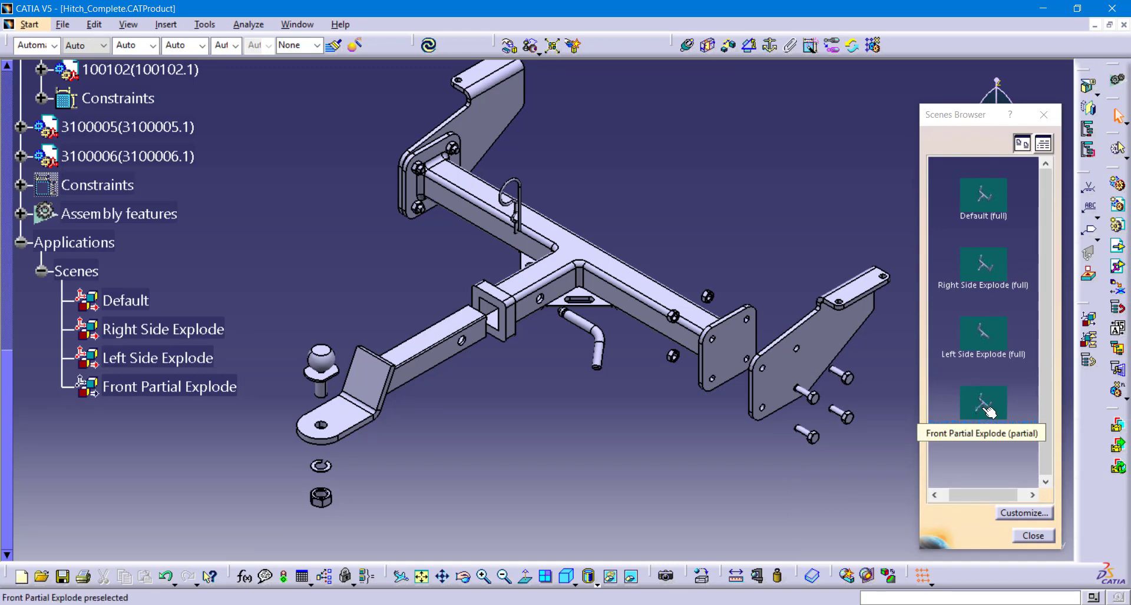
Step: Apply Left Side Explode, restore the Default scene, and apply Front Partial Explode to the assembly
left_click(994, 342)
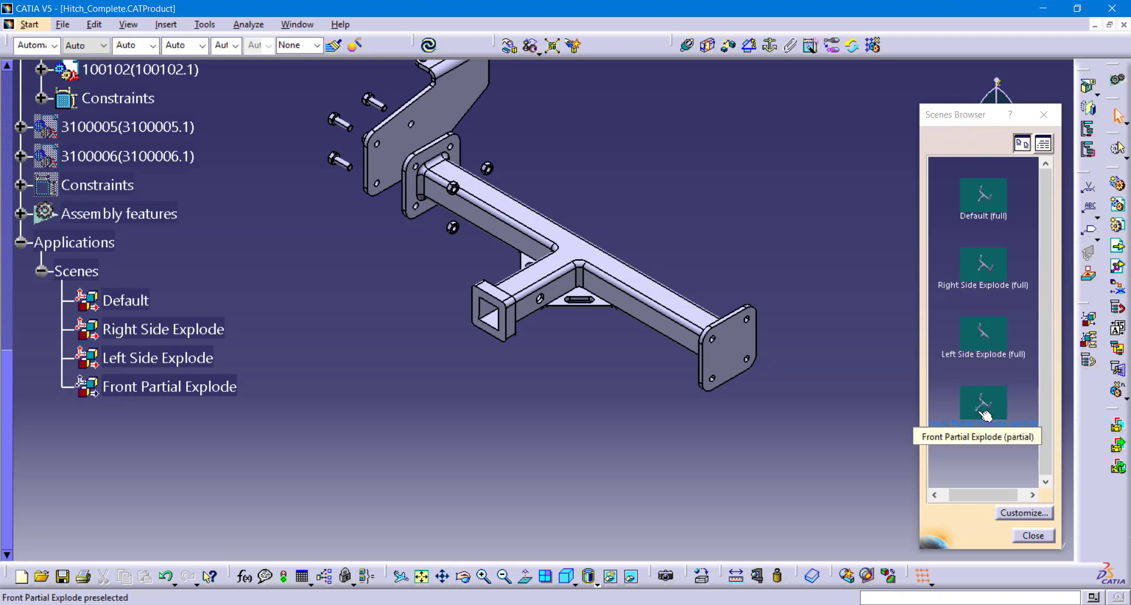
double_click(995, 200)
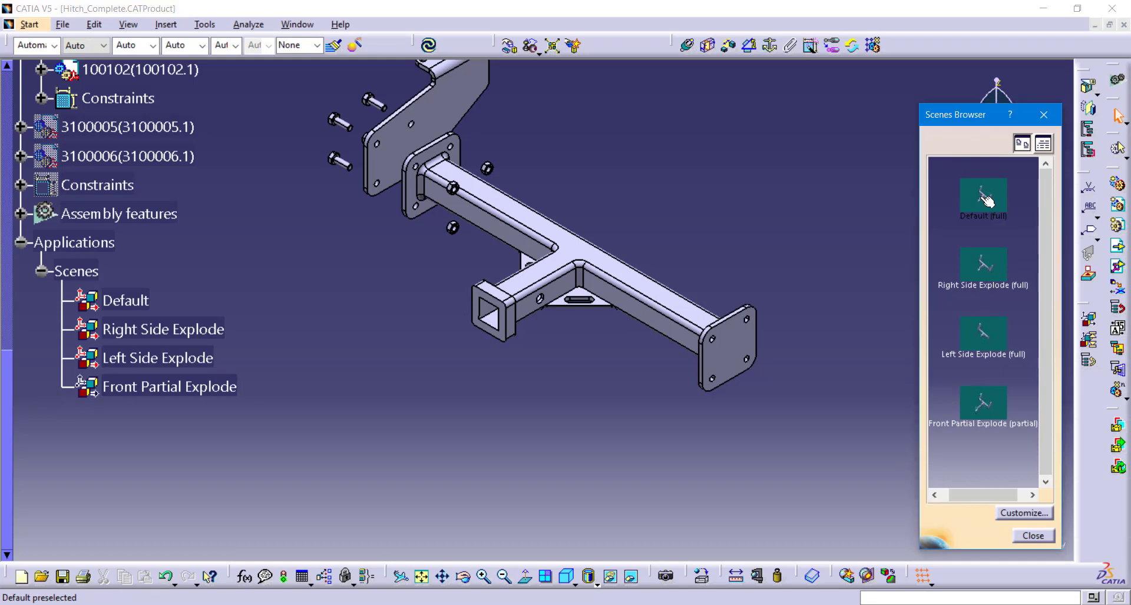
double_click(1005, 404)
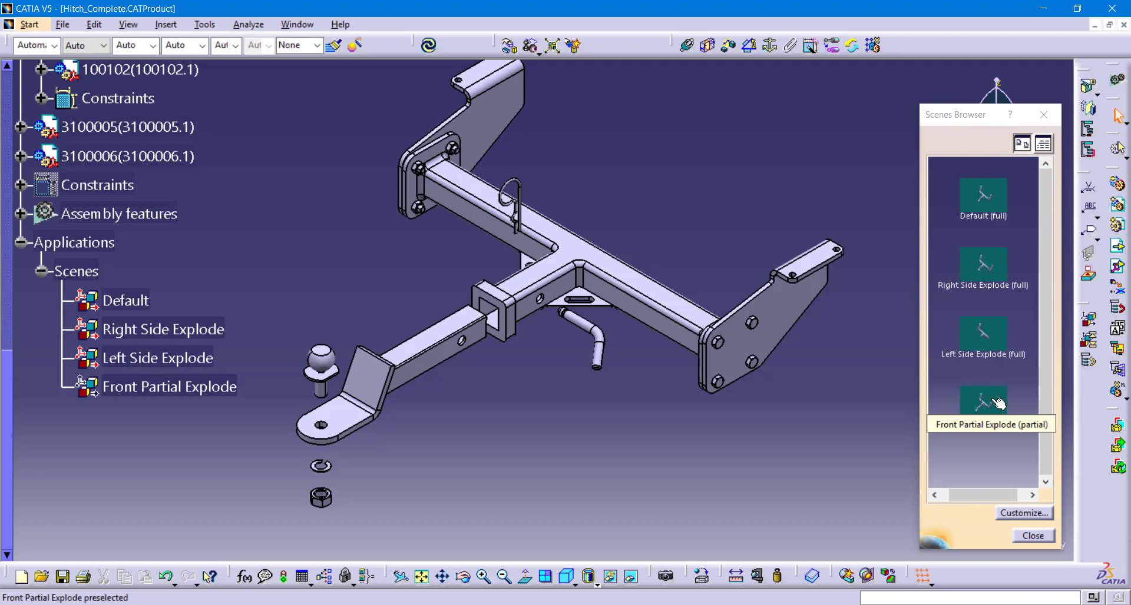
Step: Try applying Front Partial Explode on top of Left Side Explode, restore the Default scene, and close the Scenes Browser
double_click(989, 340)
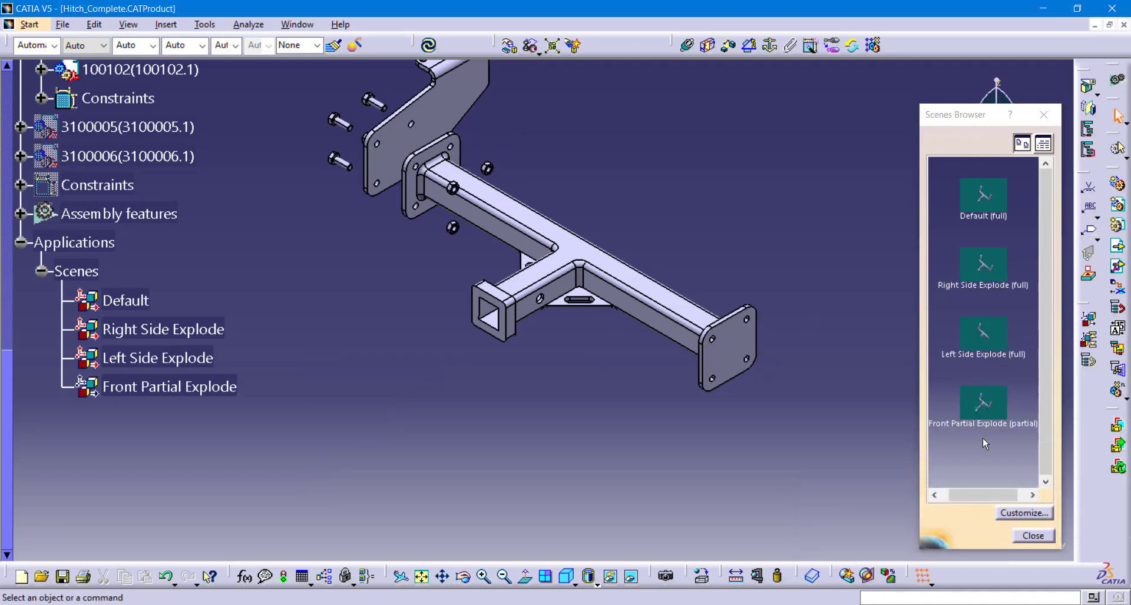
double_click(985, 405)
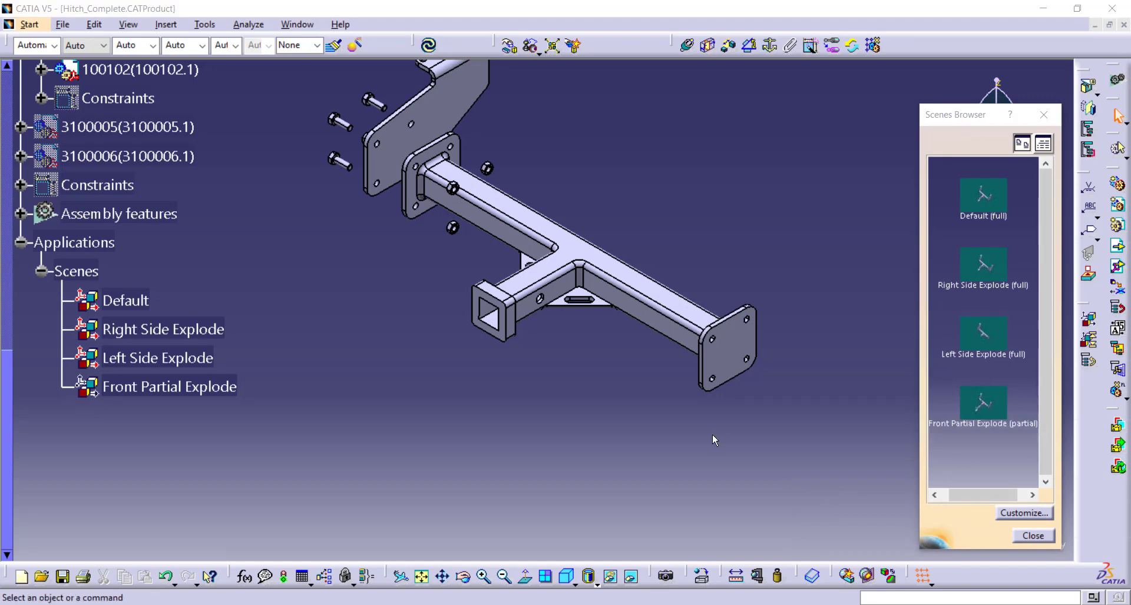
left_click(992, 203)
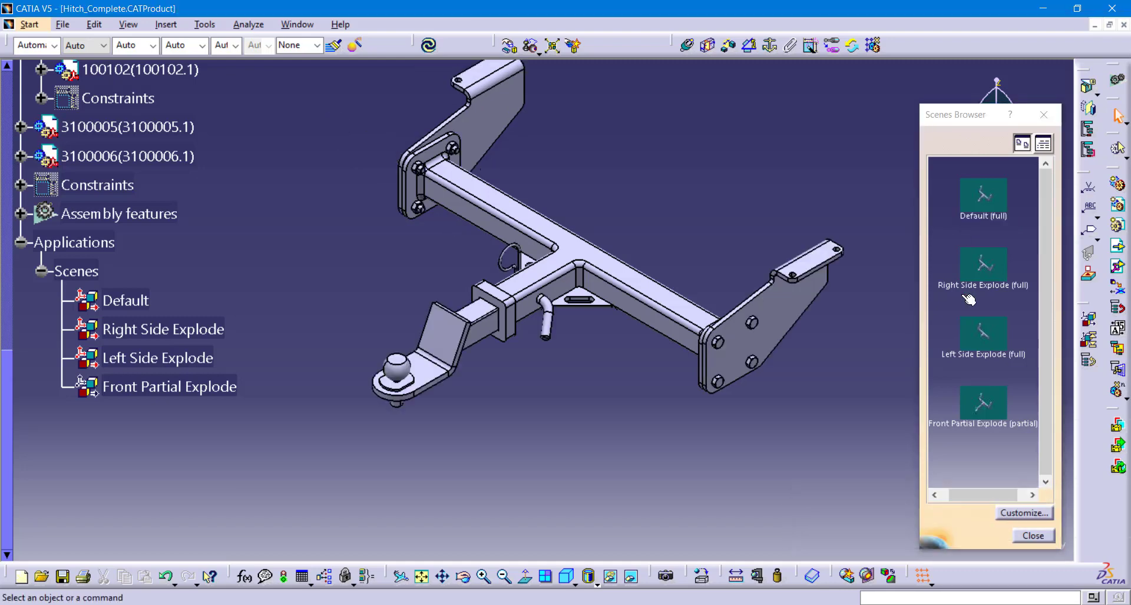
left_click(1039, 537)
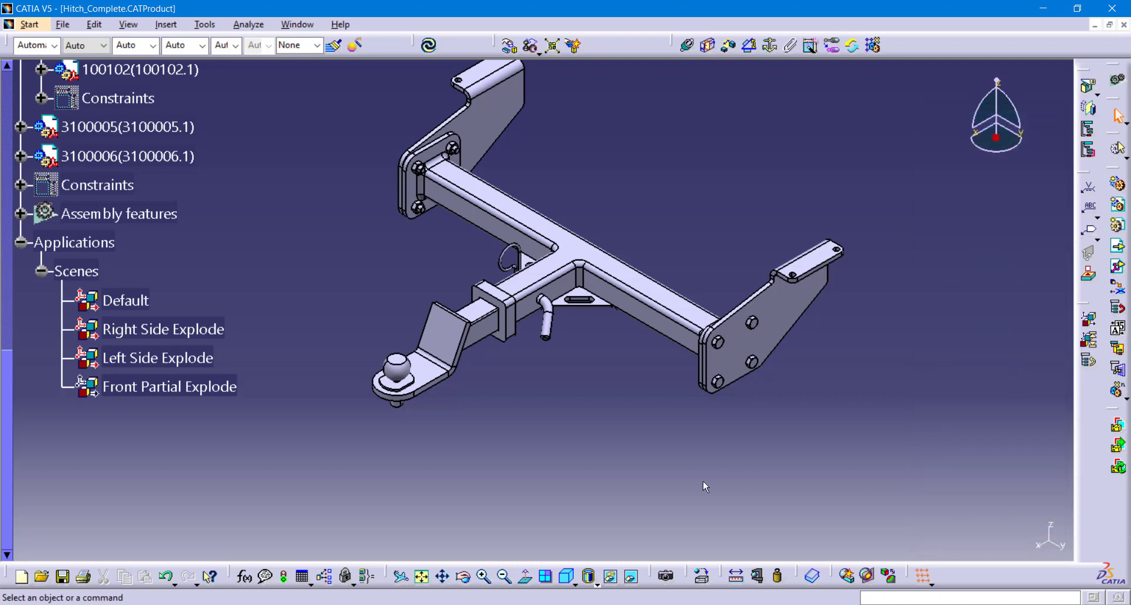
Step: Open the Front Partial Explode scene, review its component tree and the available overload commands, and exit the scene
double_click(176, 391)
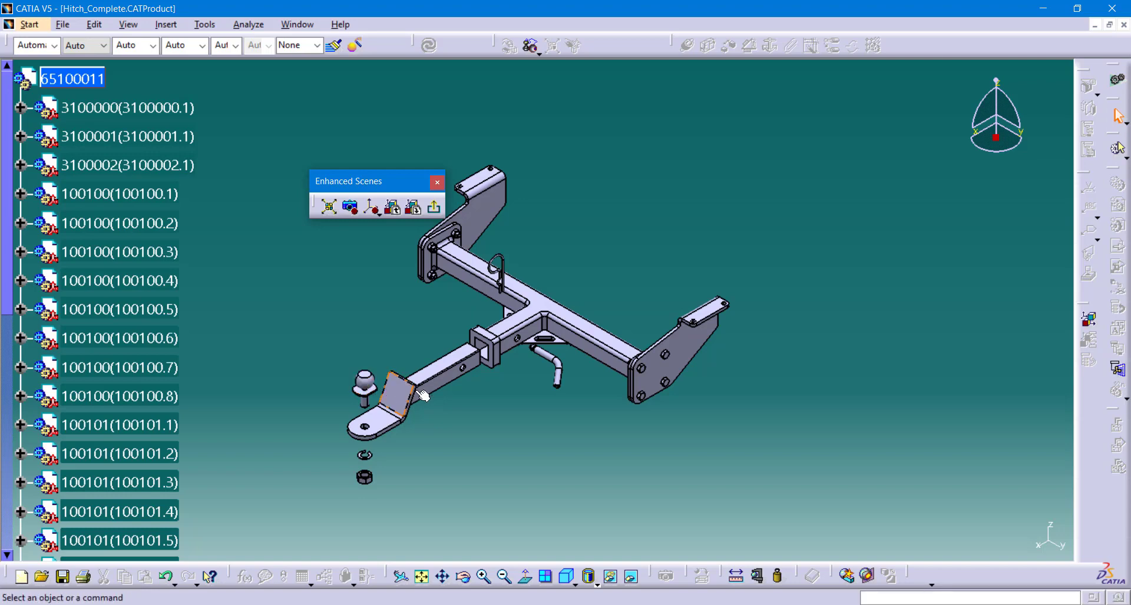
scroll(271, 373, "down", 5)
scroll(270, 369, "down", 5)
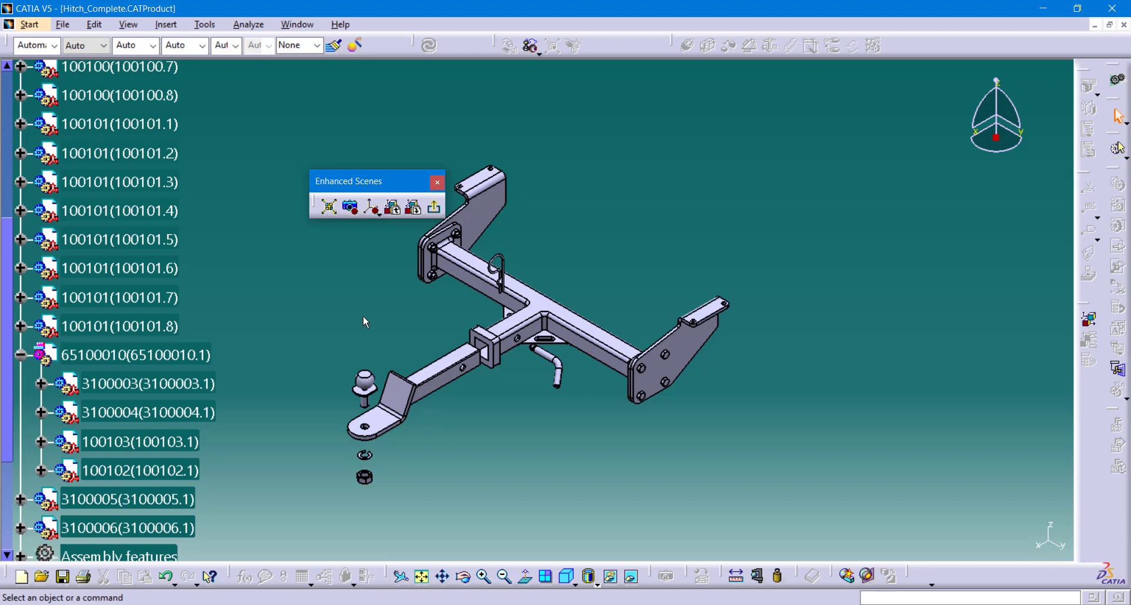
left_click(378, 213)
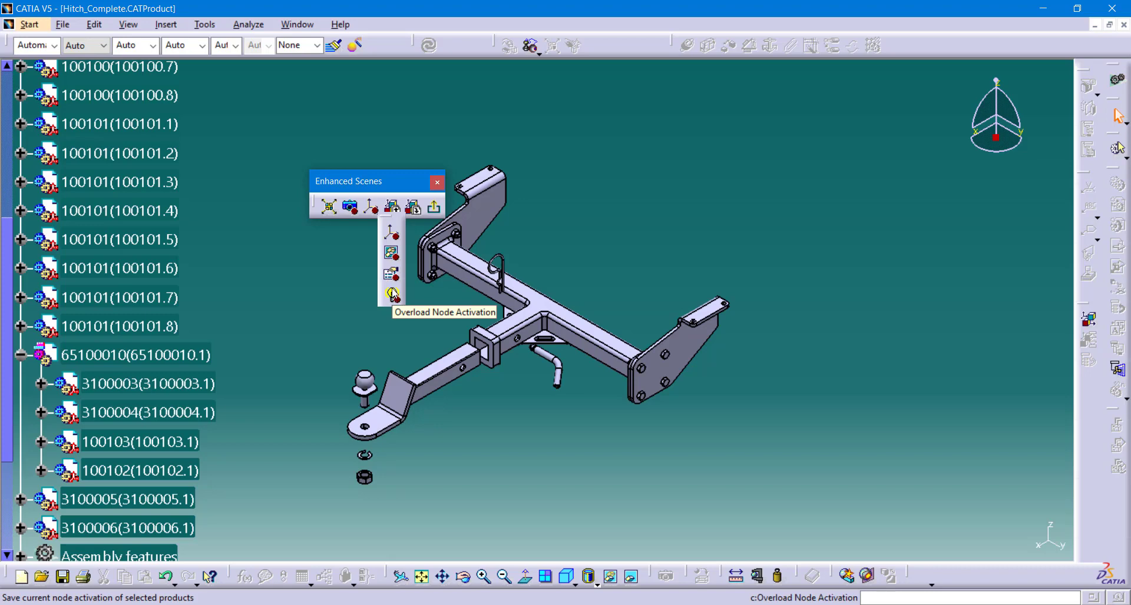
left_click(392, 256)
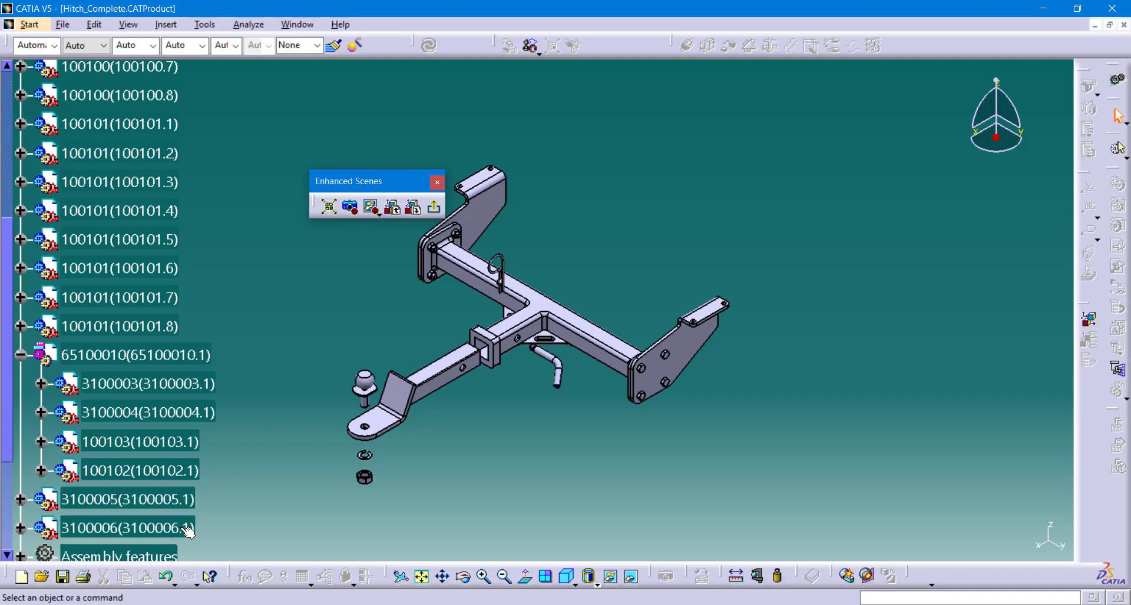
left_click(435, 209)
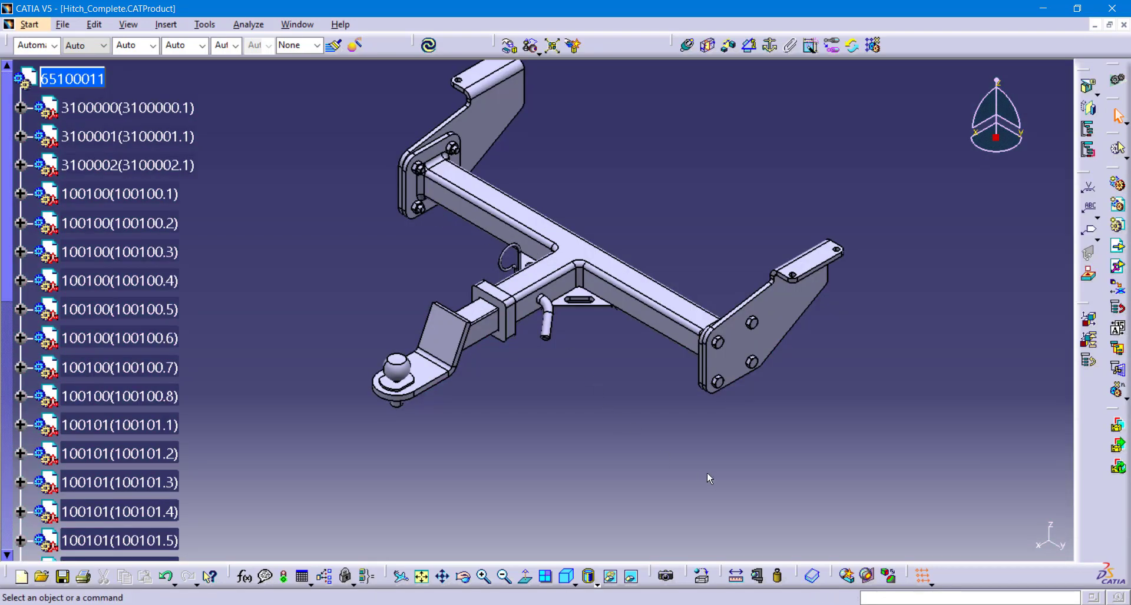
Step: Apply Left Side Explode from the Scenes Browser and check the activation of the components in the specification tree
left_click(1089, 340)
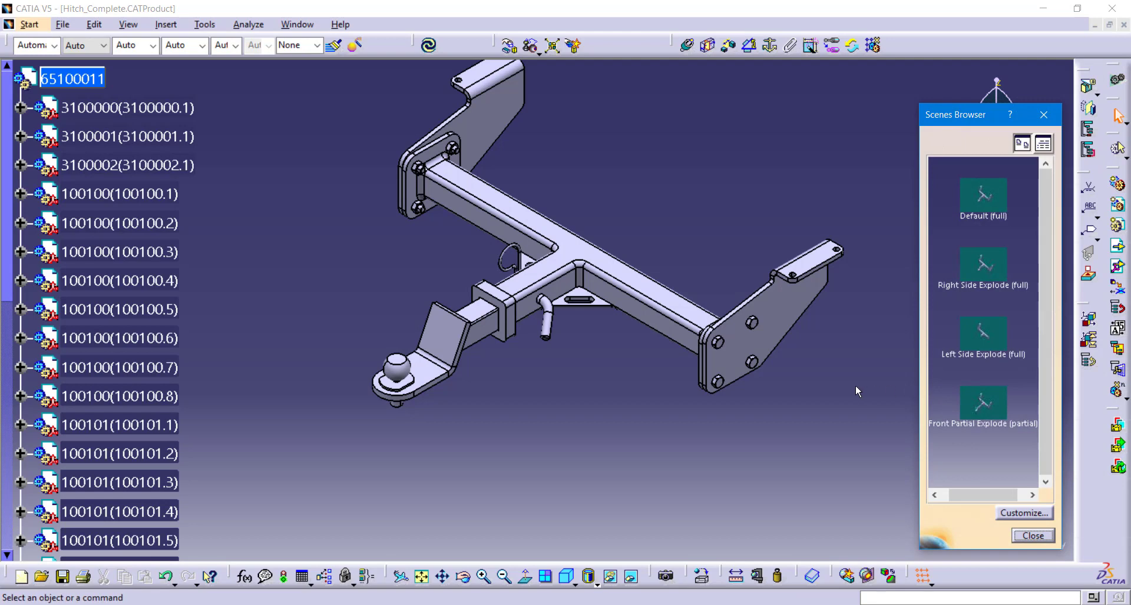
double_click(988, 340)
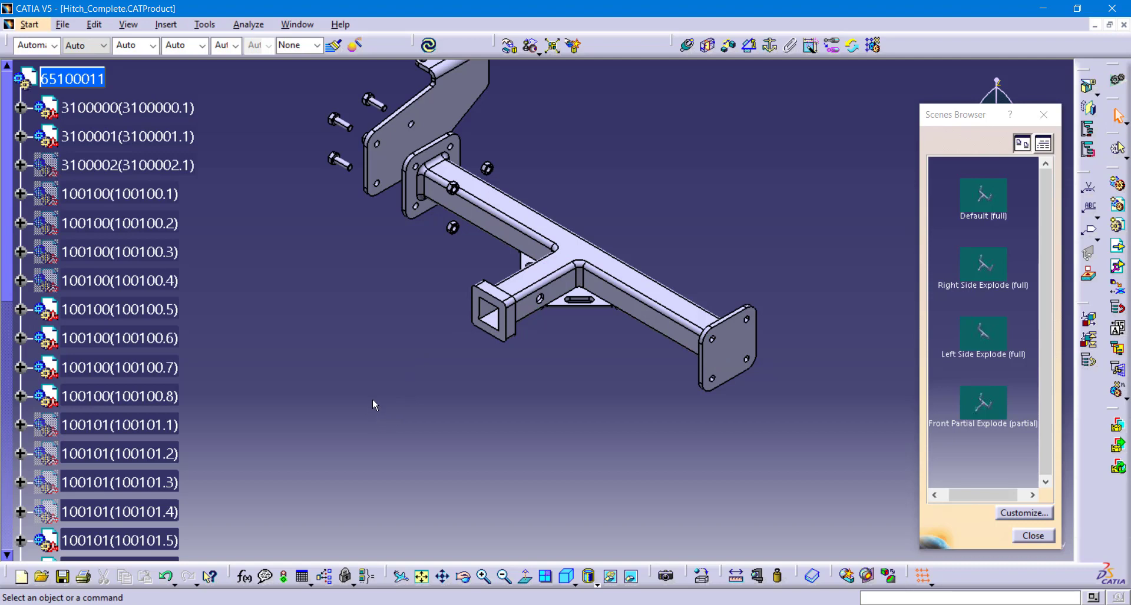
scroll(383, 389, "down", 7)
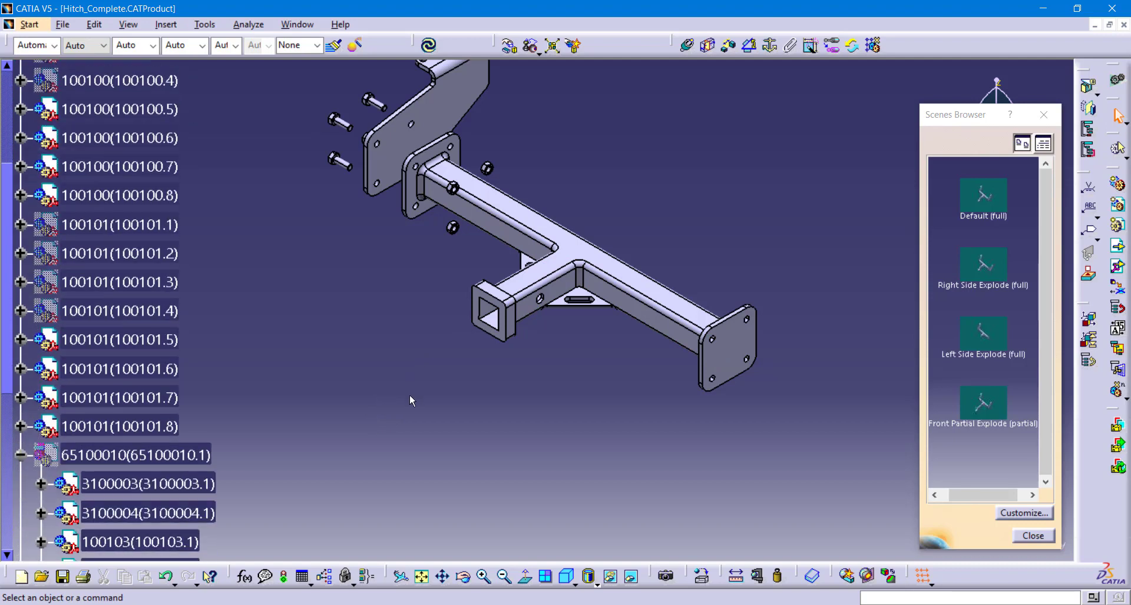
scroll(408, 394, "down", 7)
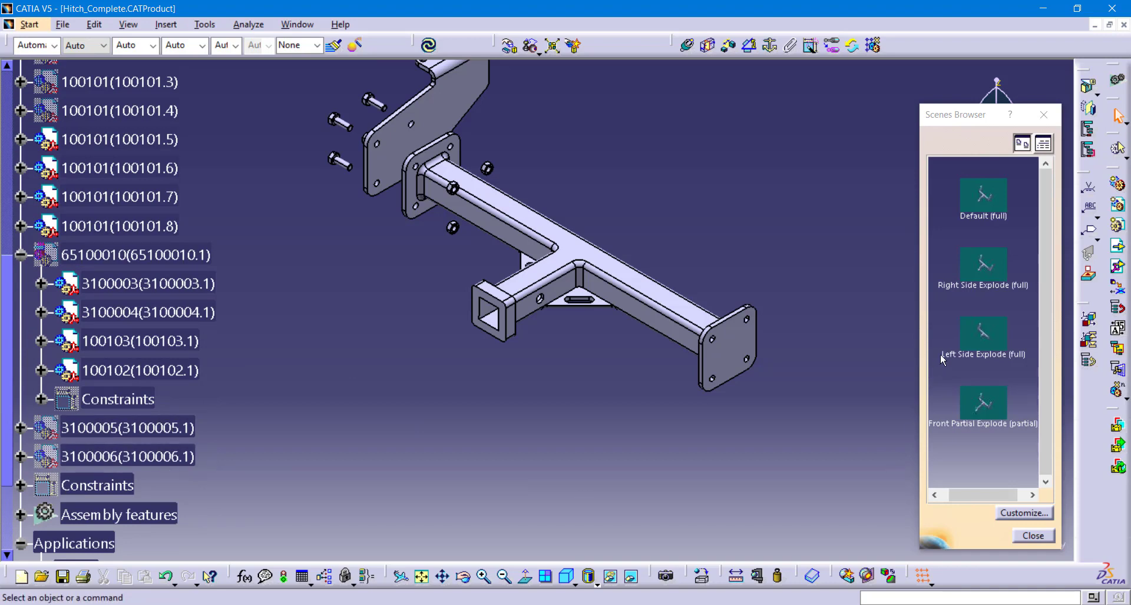
Step: Apply Front Partial Explode on top of Left Side Explode, restore the Default scene, and close the Scenes Browser
left_click(987, 409)
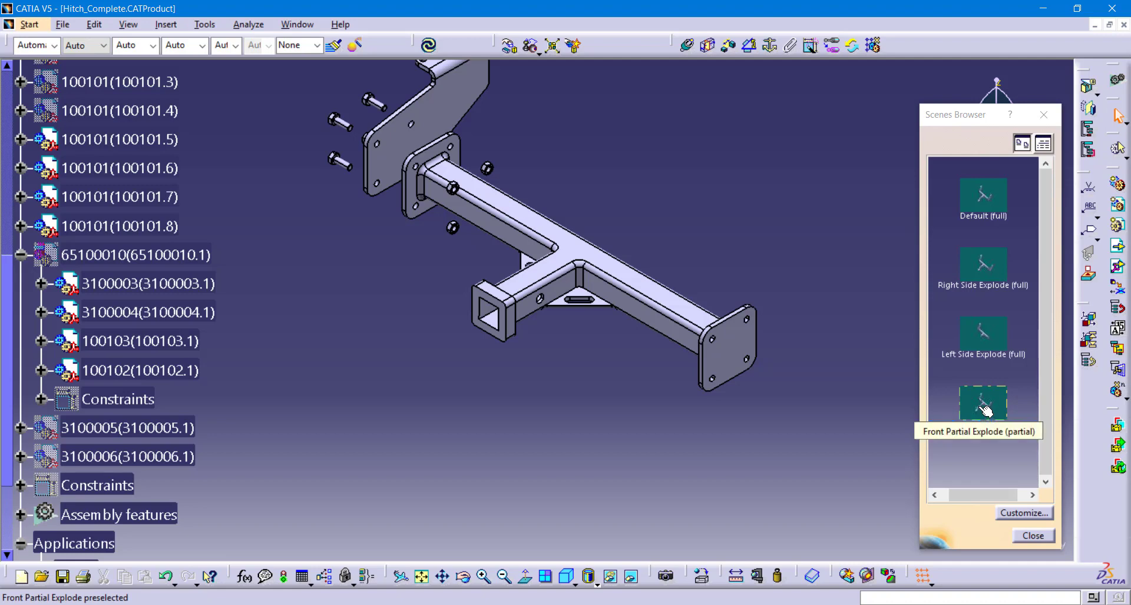
double_click(984, 406)
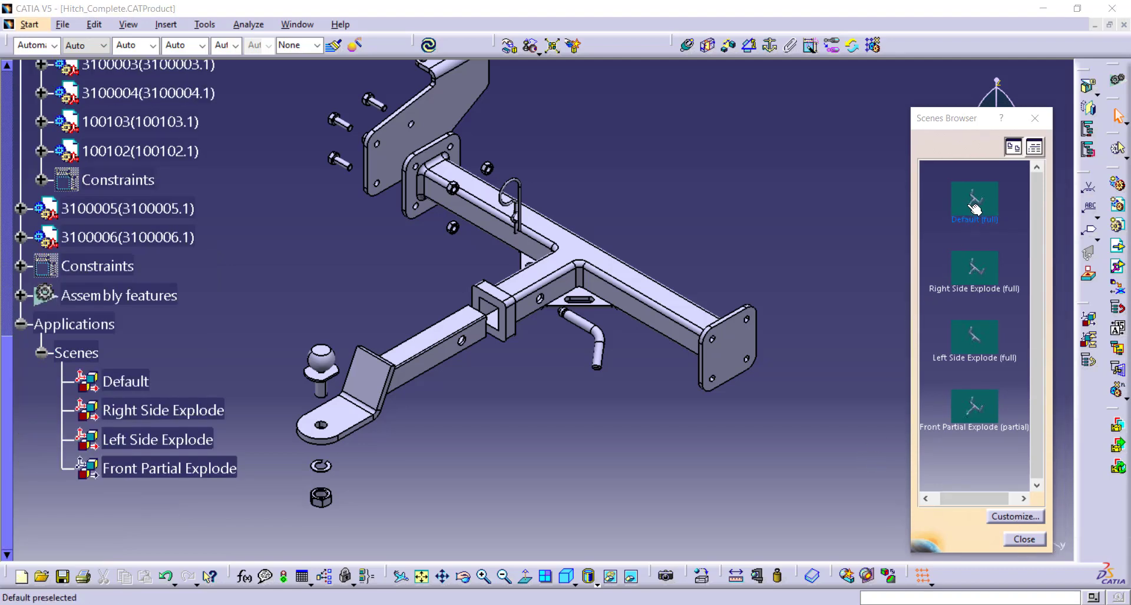
double_click(968, 203)
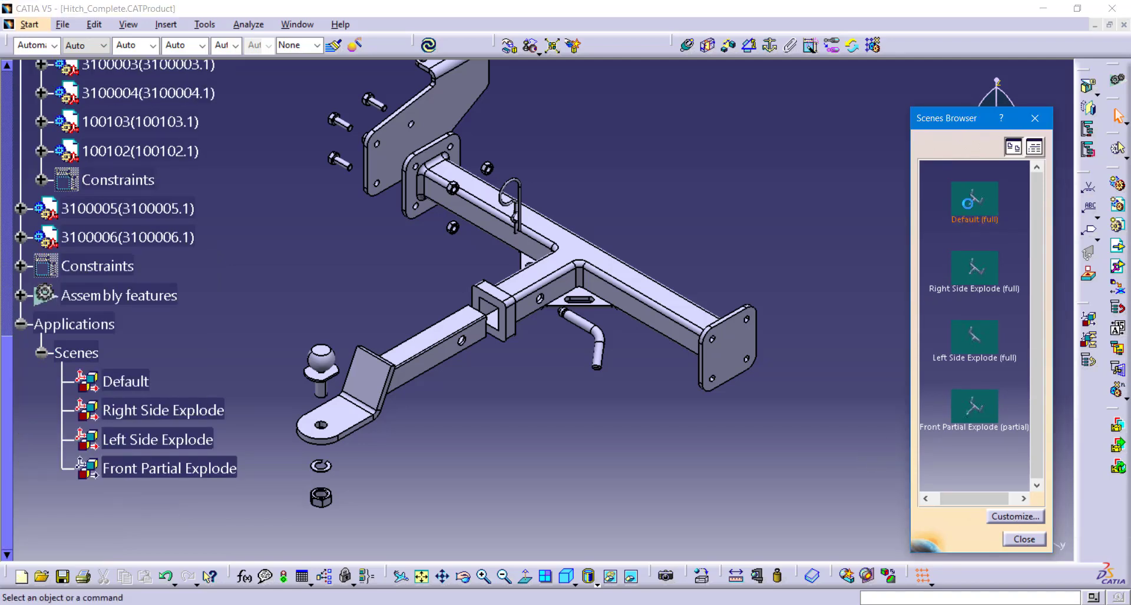
left_click(1034, 543)
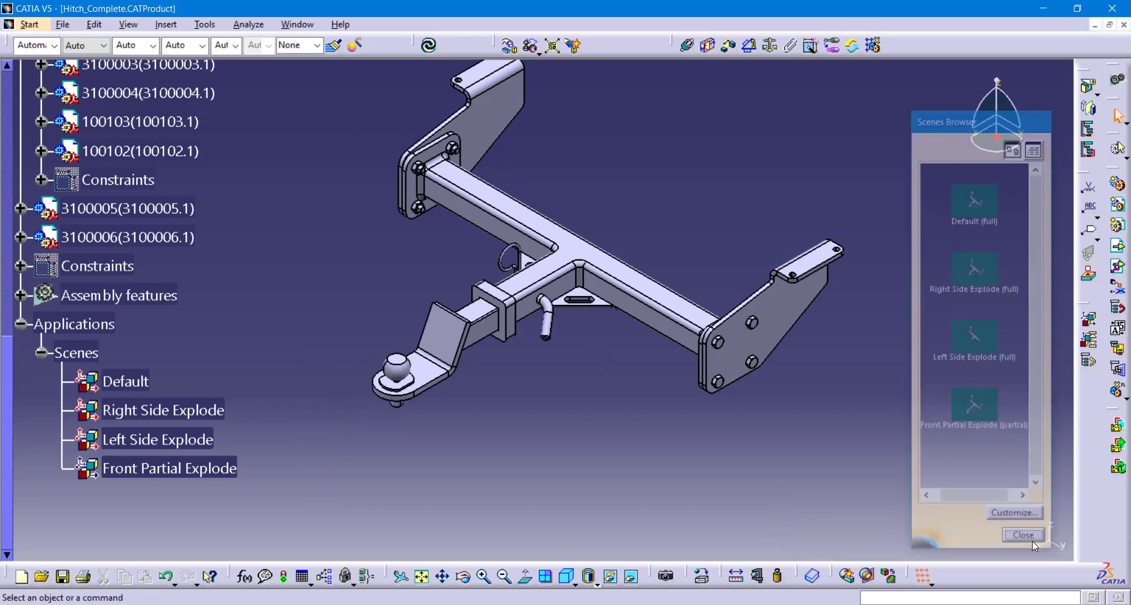
Step: Create a new Drawing document with the default sheet settings and tile it vertically beside the Hitch_Complete assembly
left_click(62, 24)
left_click(73, 43)
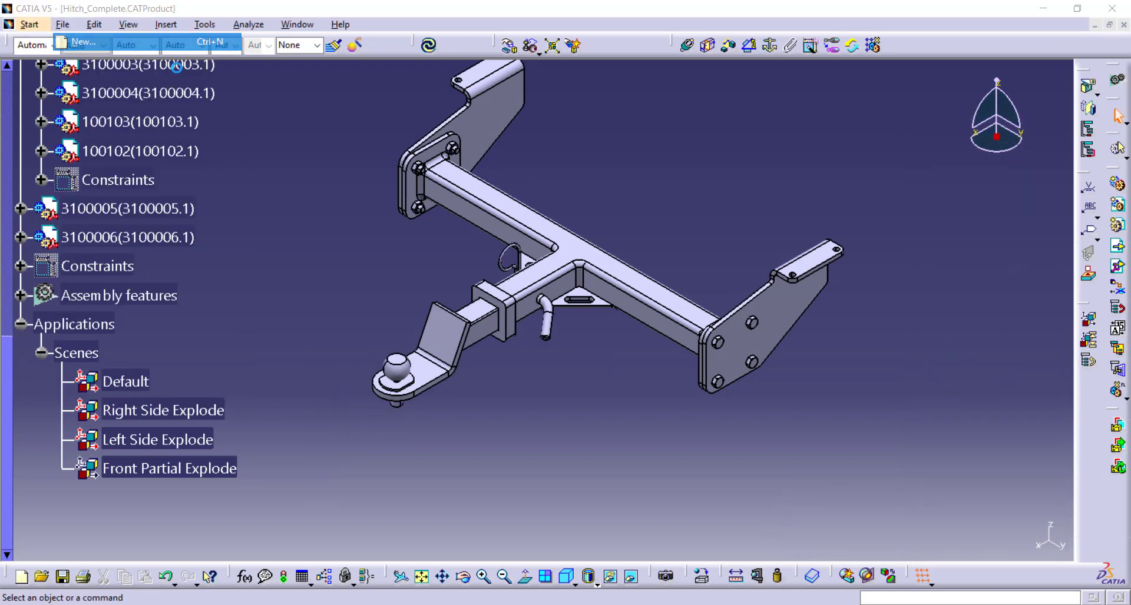
left_click(923, 490)
left_click(979, 537)
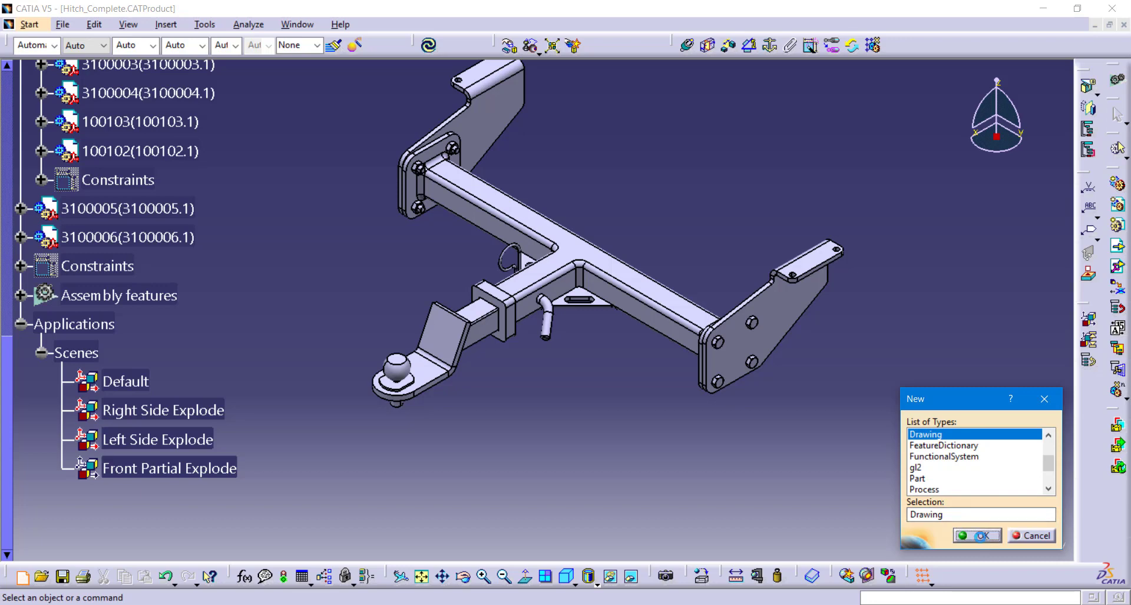
left_click(915, 348)
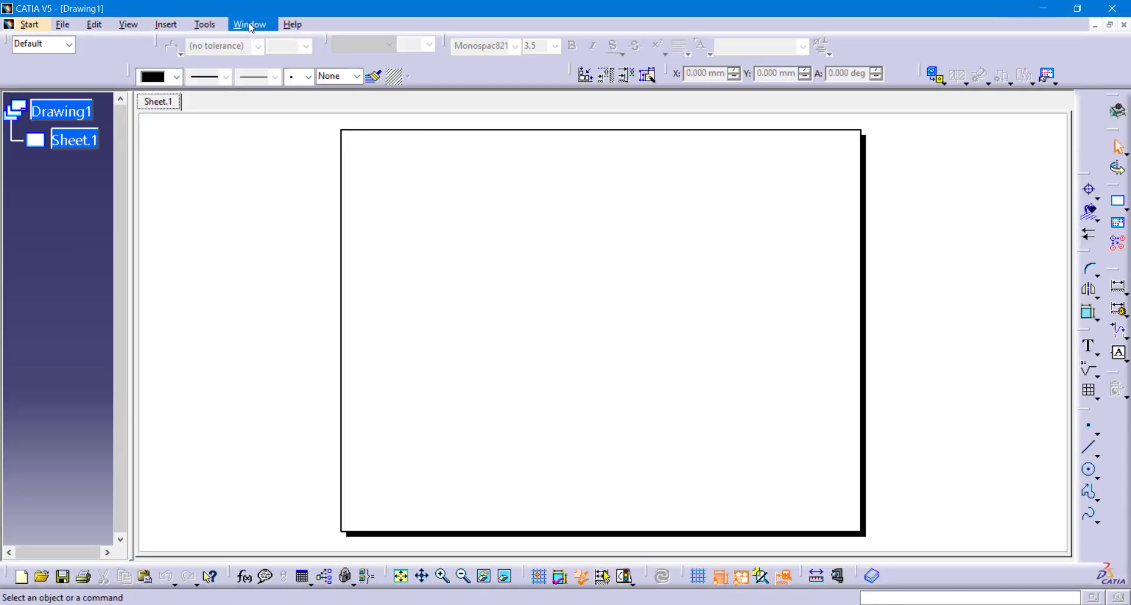
left_click(251, 26)
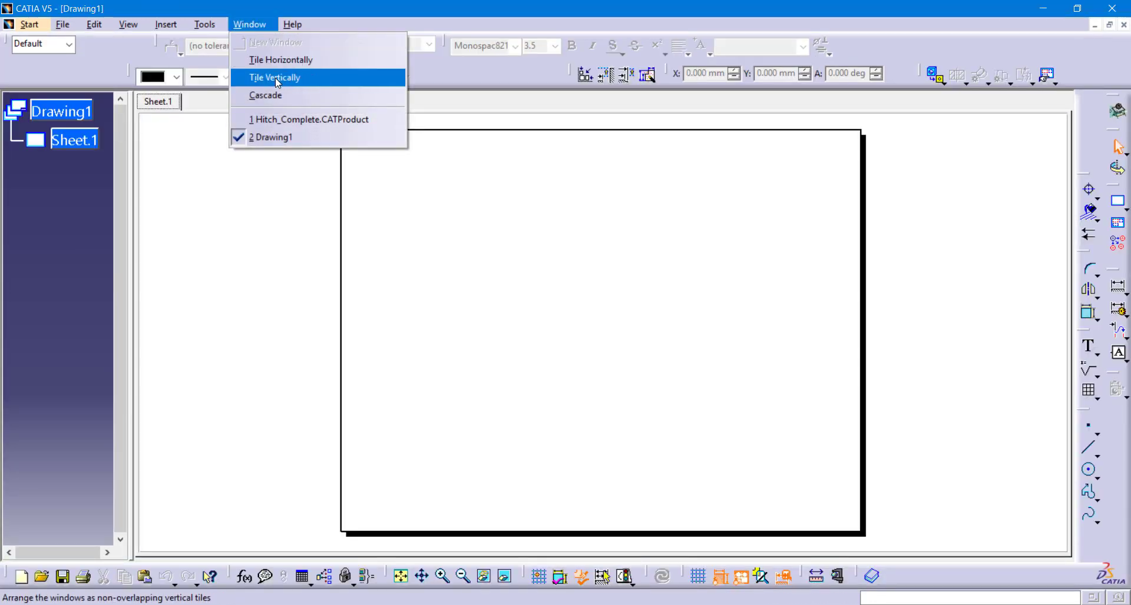
left_click(274, 78)
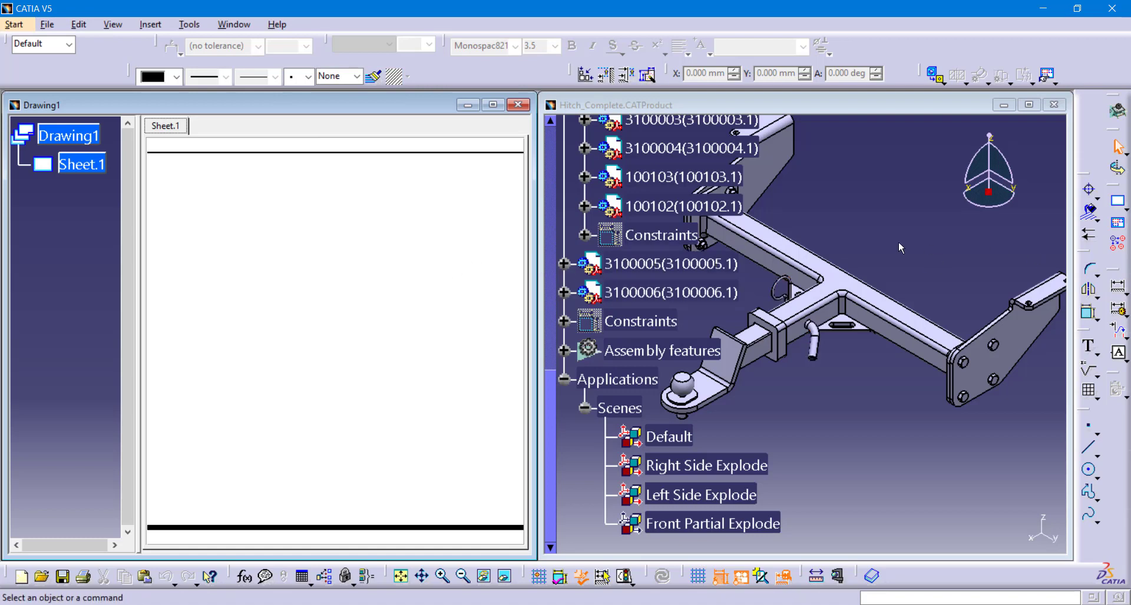
Step: Insert an isometric view of the hitch assembly, oriented from the crossbar's top face, and position it above the sheet frame
left_click(944, 83)
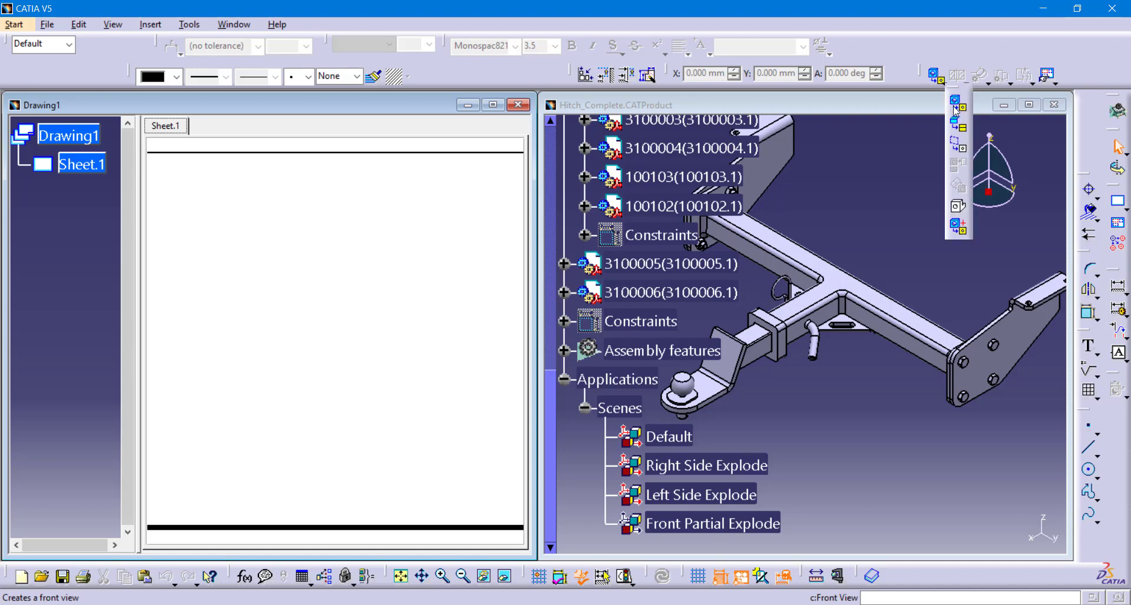
left_click(959, 208)
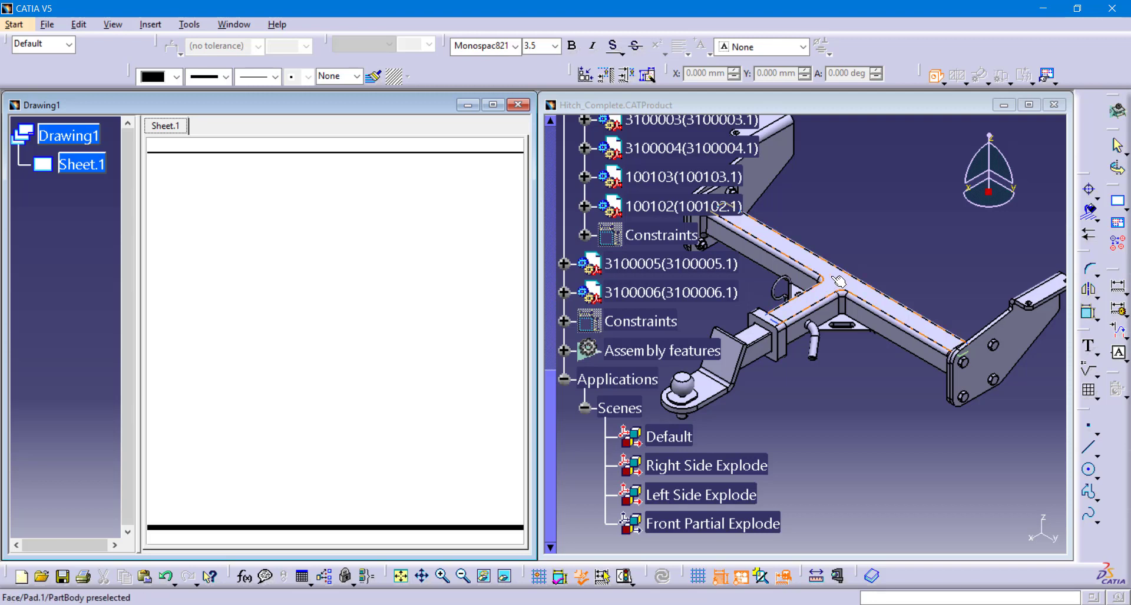
left_click(839, 283)
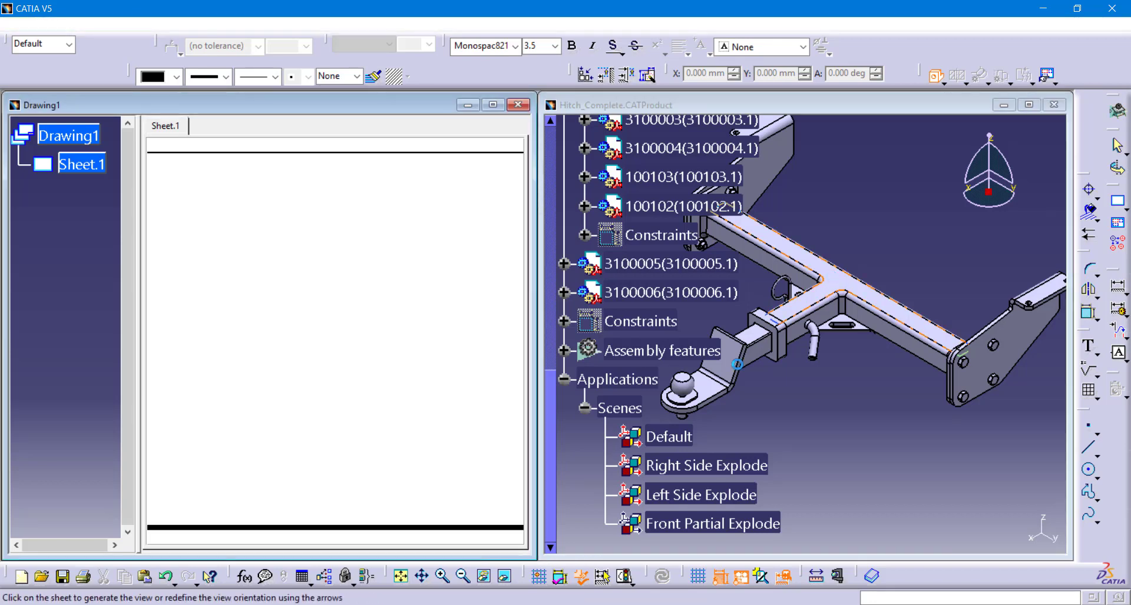
left_click(479, 349)
left_click_drag(386, 278, 298, 165)
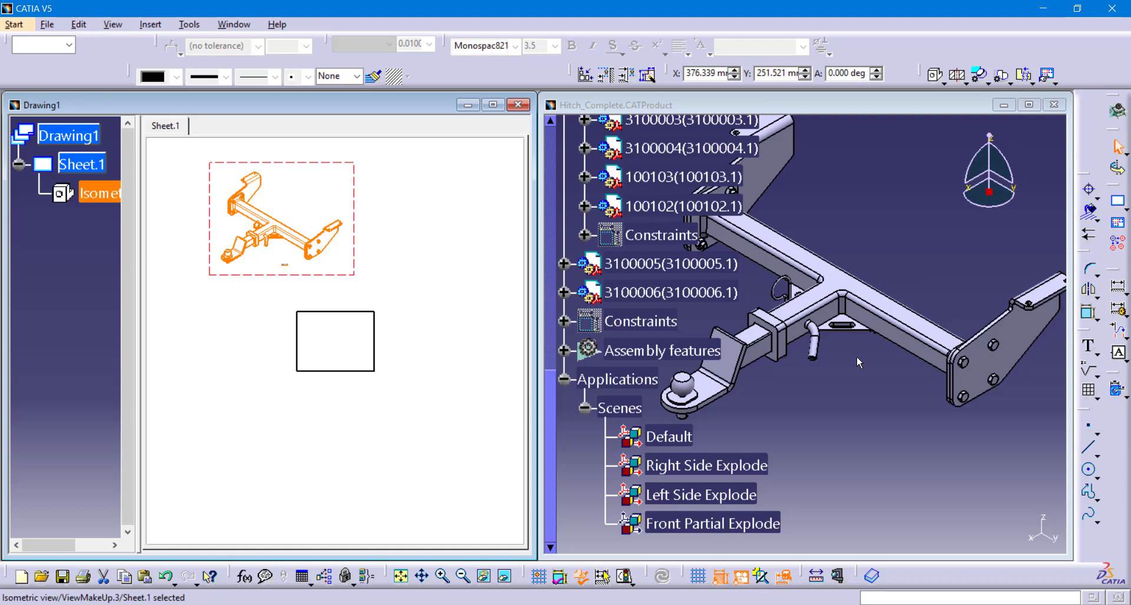
Step: Apply the entire Right Side Explode scene to the assembly, update the drawing, and inspect the exploded bracket in the isometric view
left_click(836, 447)
right_click(743, 438)
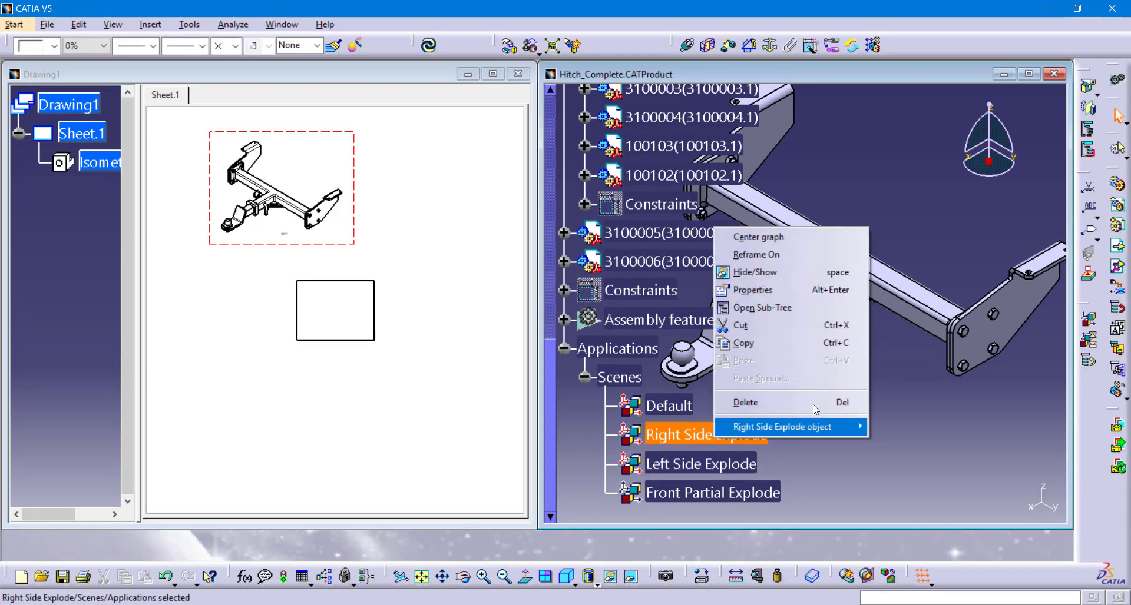
mouse_move(816, 426)
mouse_move(995, 452)
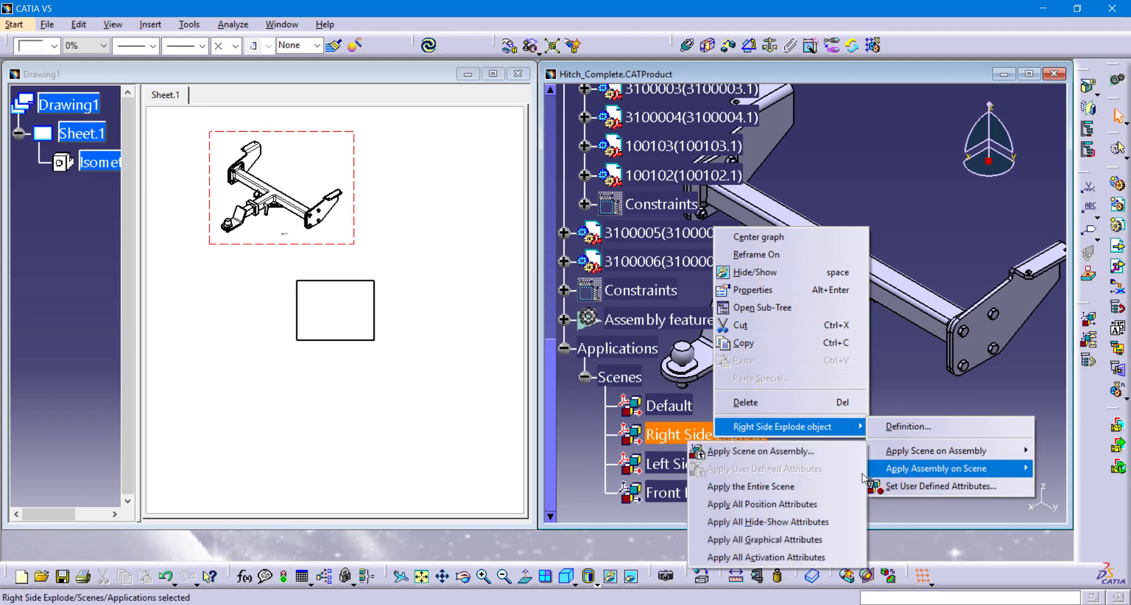
left_click(760, 487)
left_click(453, 332)
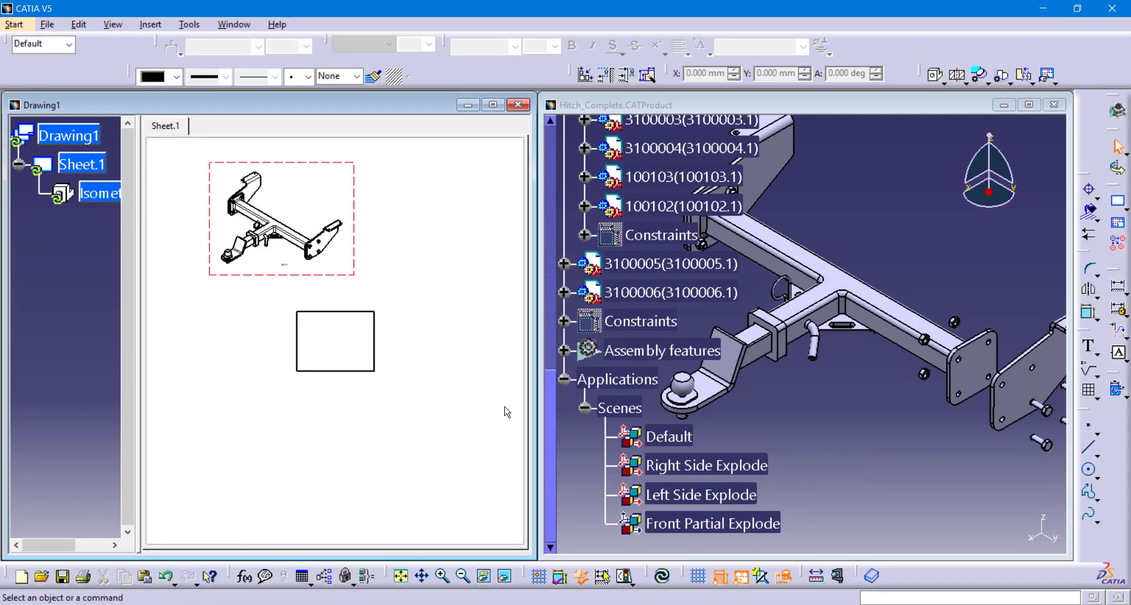
left_click(666, 577)
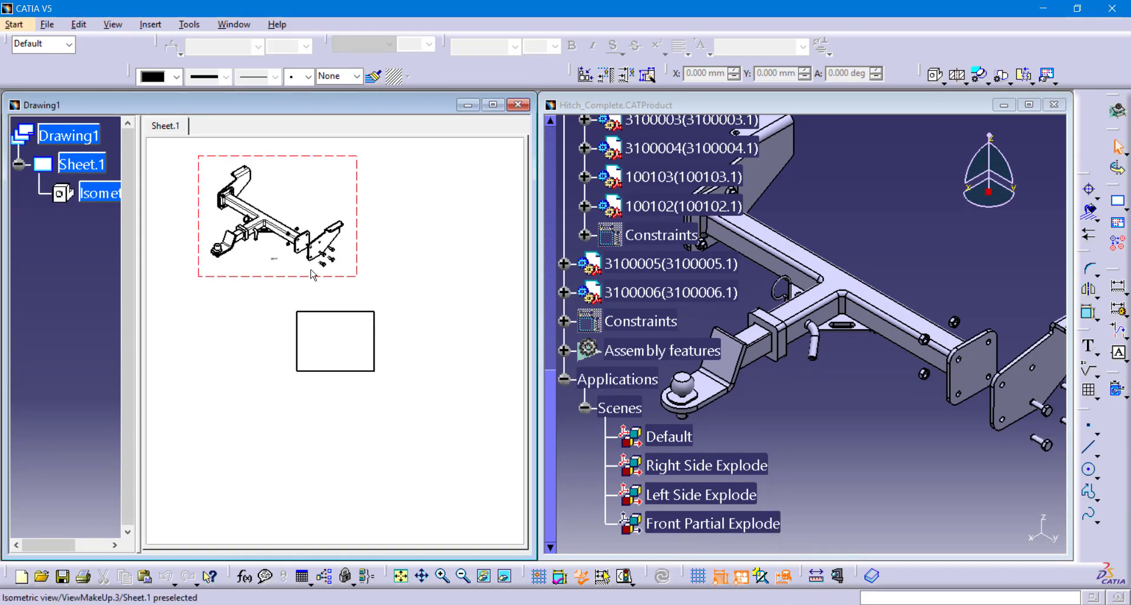
middle_click_drag(316, 272, 339, 204)
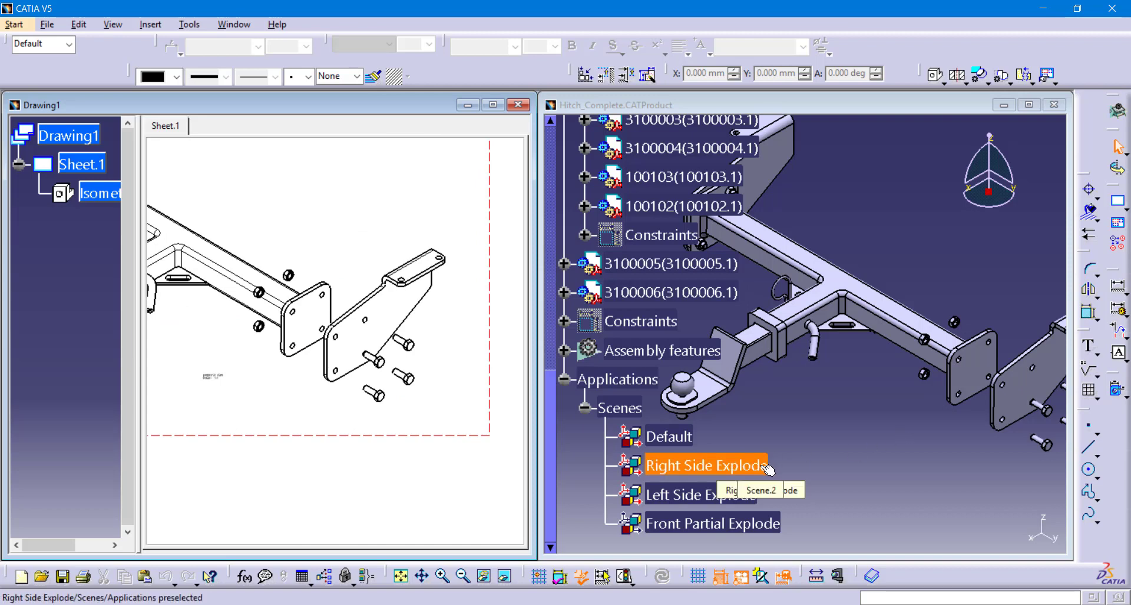
Step: Apply the entire Default scene to the assembly and update the drawing's isometric view
double_click(648, 438)
right_click(649, 438)
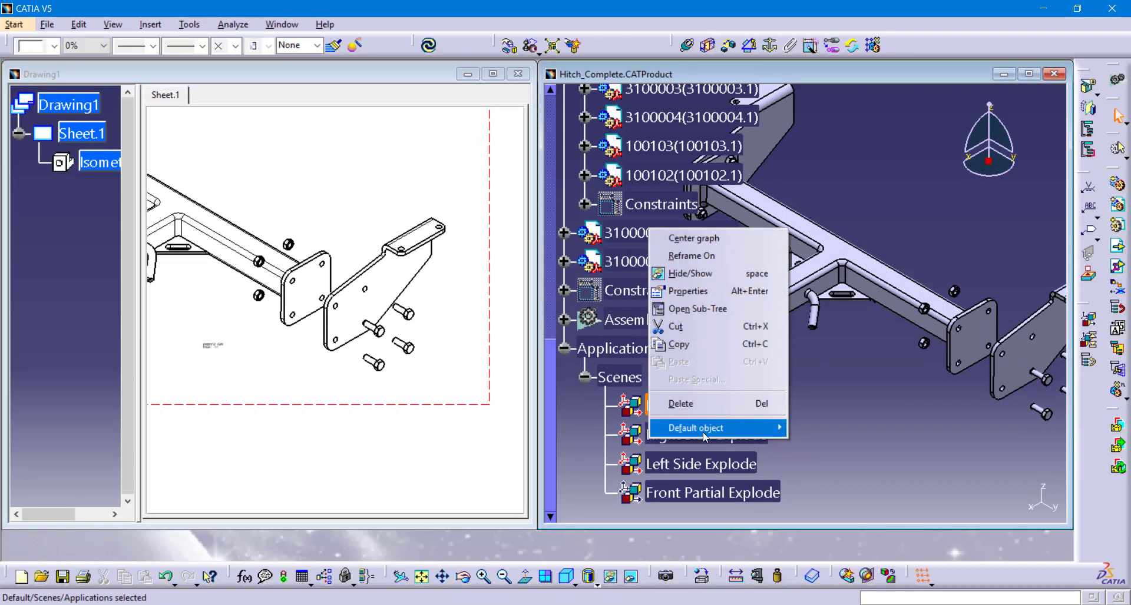
mouse_move(766, 428)
mouse_move(906, 458)
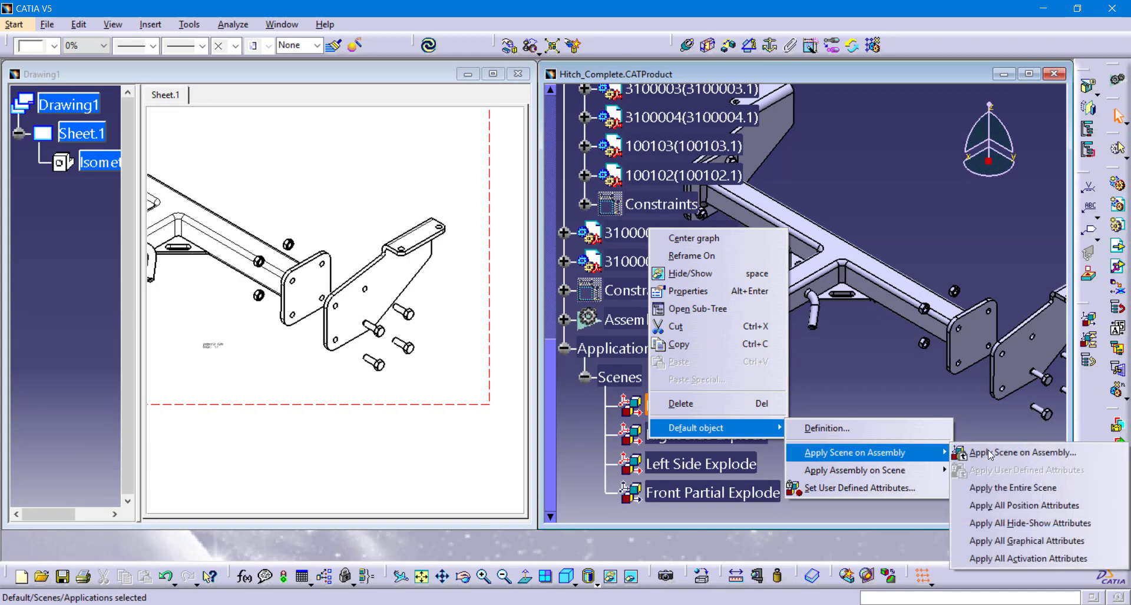
left_click(1048, 490)
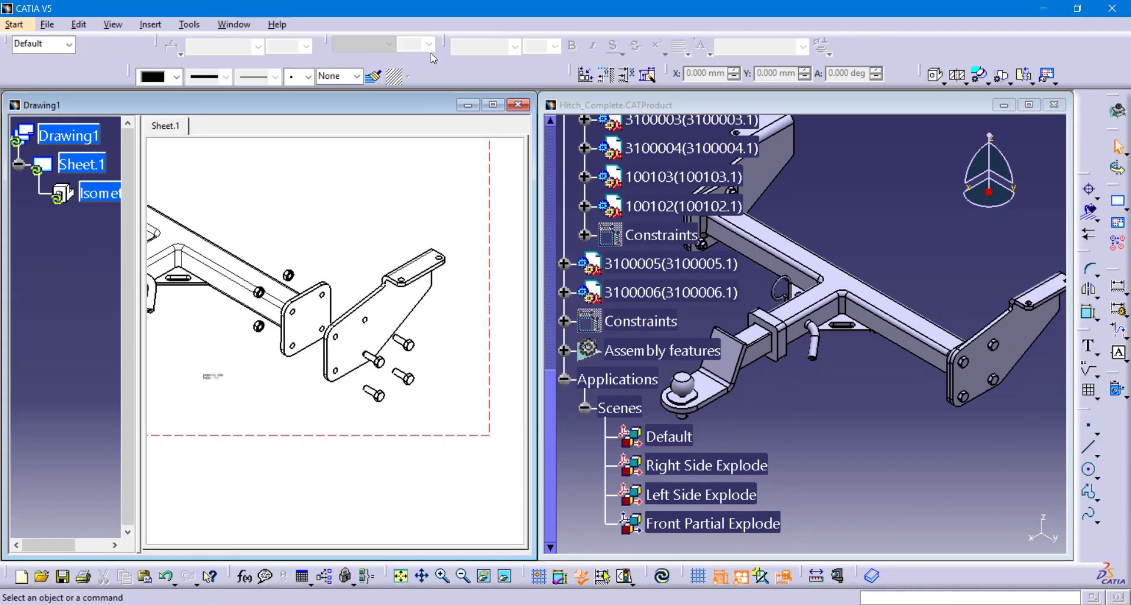
left_click(662, 576)
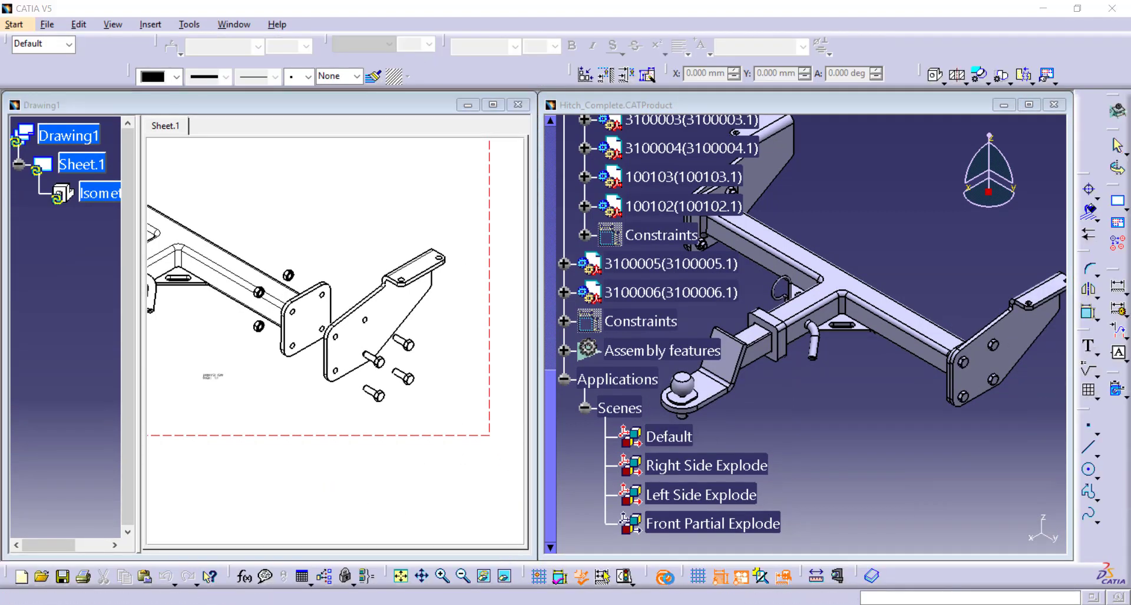
middle_click_drag(414, 354, 412, 424, "ctrl")
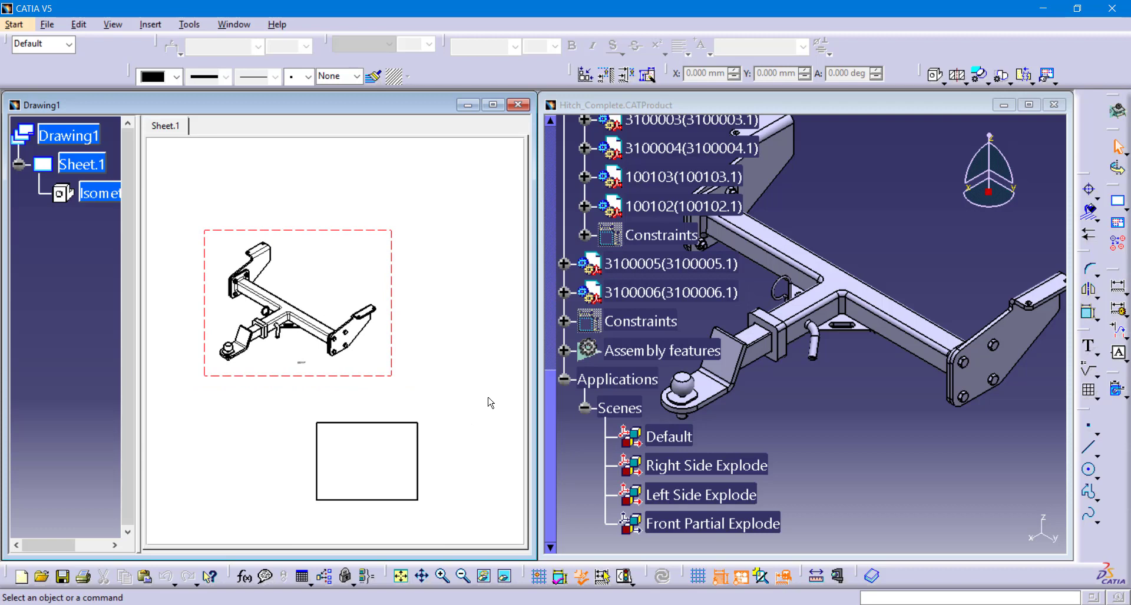
Step: Insert a second isometric view based on the Right Side Explode scene and place it beside the first view
left_click(935, 75)
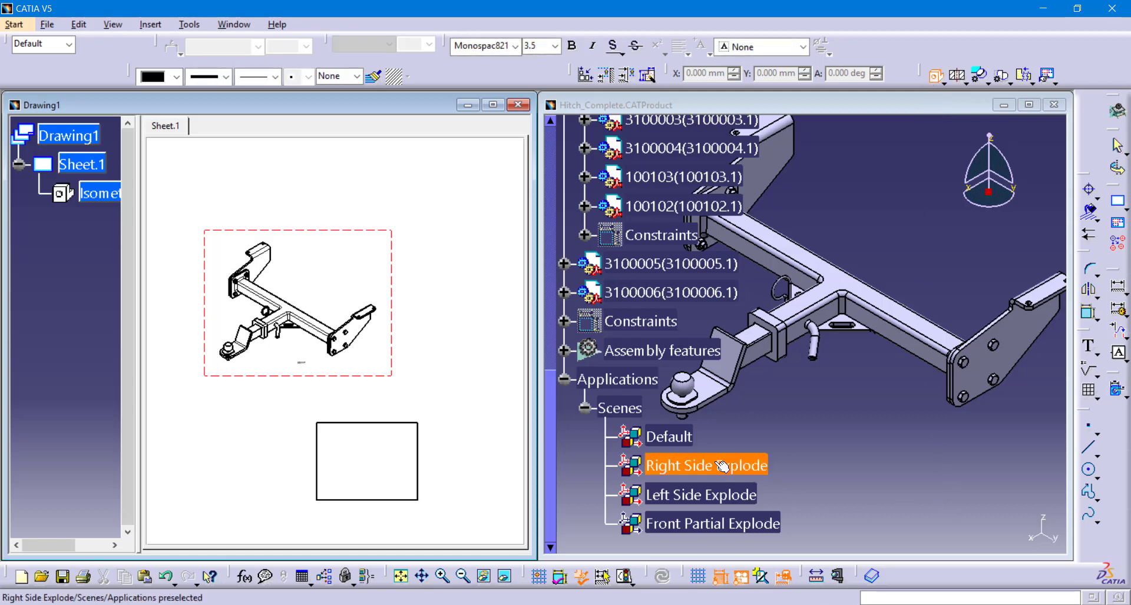
left_click(683, 469)
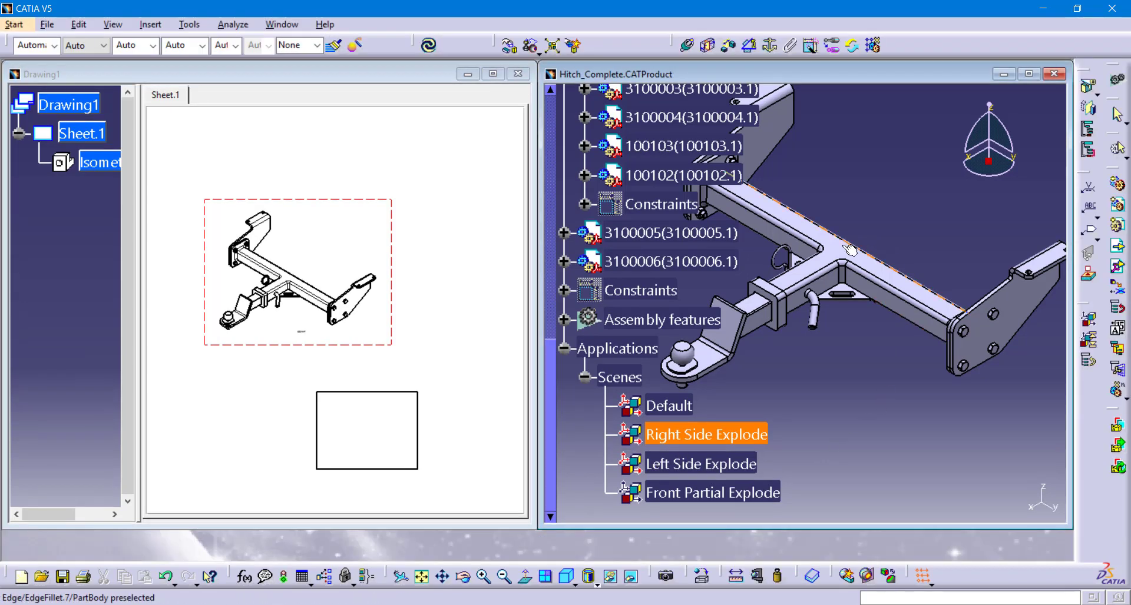
left_click(846, 252)
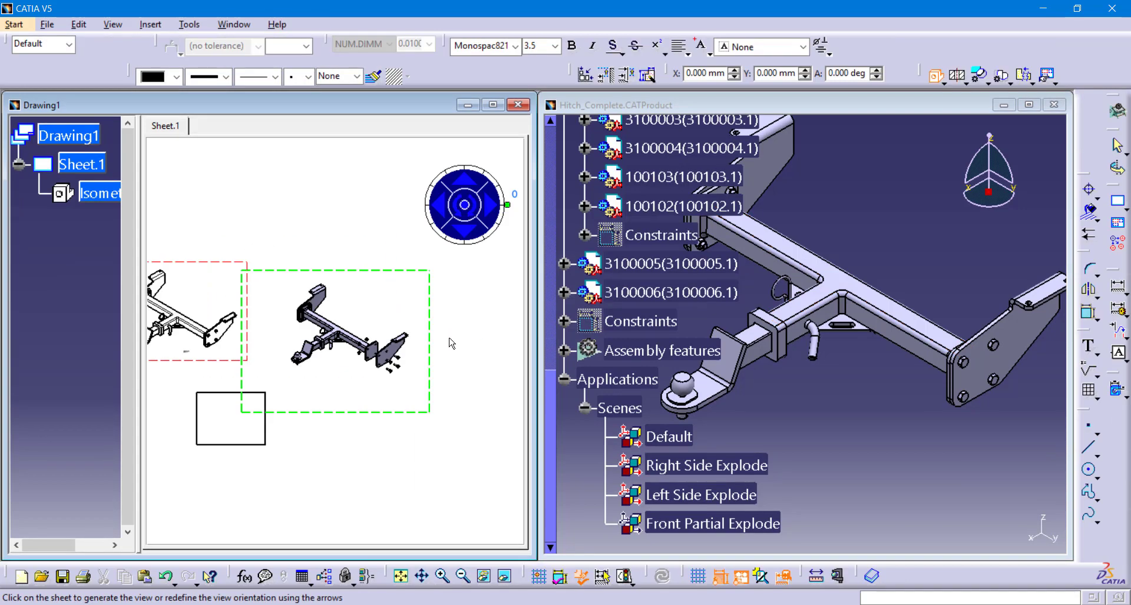
left_click(451, 343)
mouse_move(447, 444)
middle_mouse_down()
mouse_move(399, 407)
mouse_move(430, 386)
mouse_move(383, 331)
middle_mouse_up()
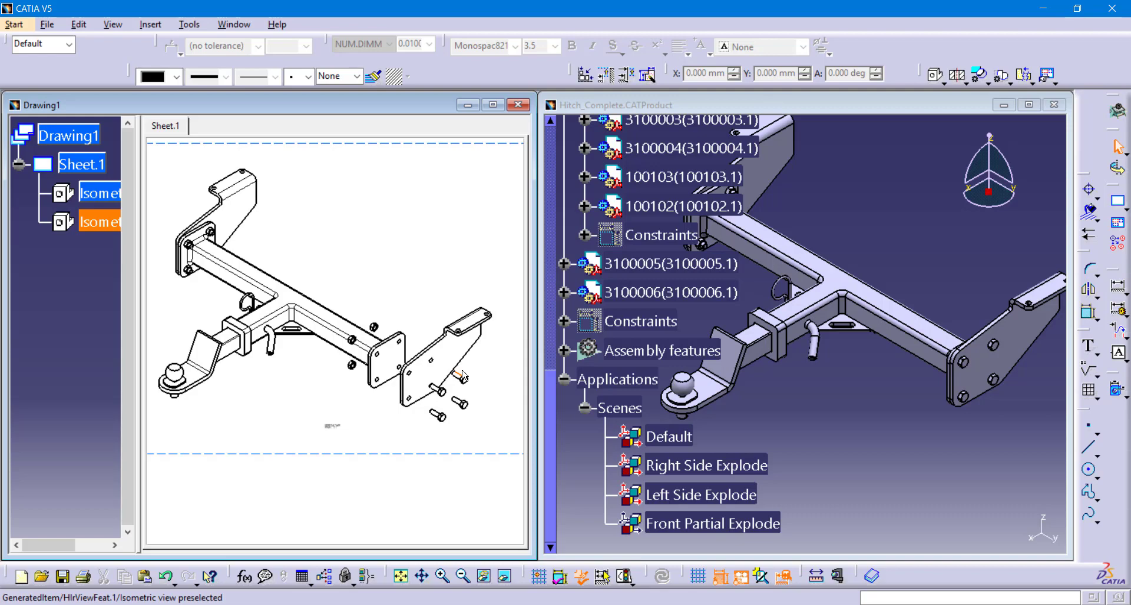
Step: Maximize the drawing window and draw a line from the front upper nut through the plate holes to its matching bolt's tip
left_click(493, 104)
mouse_move(651, 398)
middle_mouse_down("ctrl")
mouse_move(540, 383)
mouse_move(576, 288)
mouse_move(608, 353)
middle_mouse_up("ctrl")
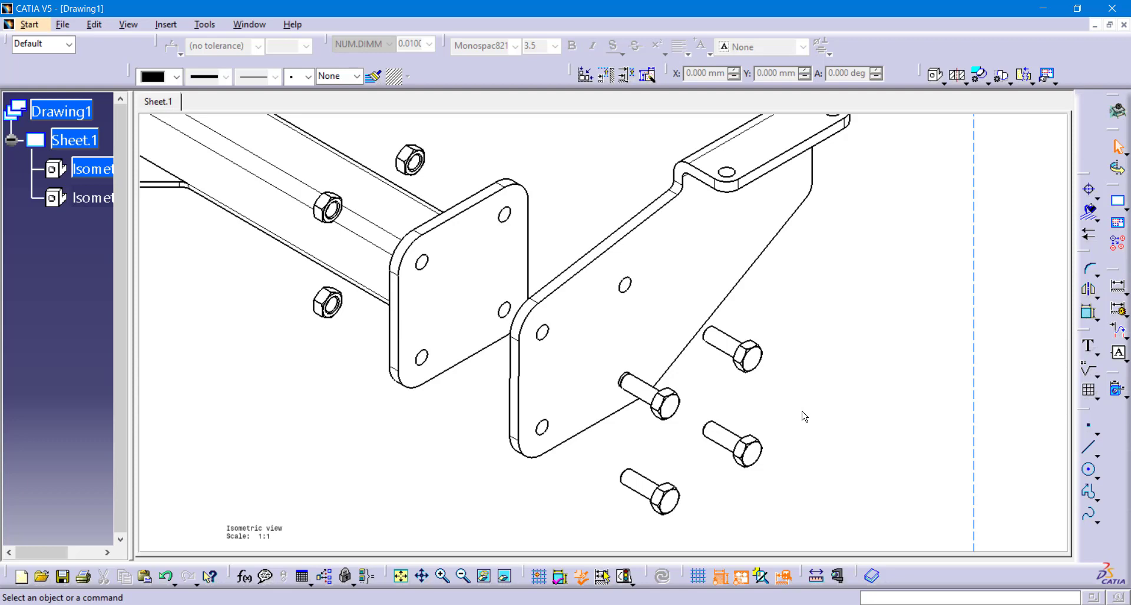
left_click(1090, 451)
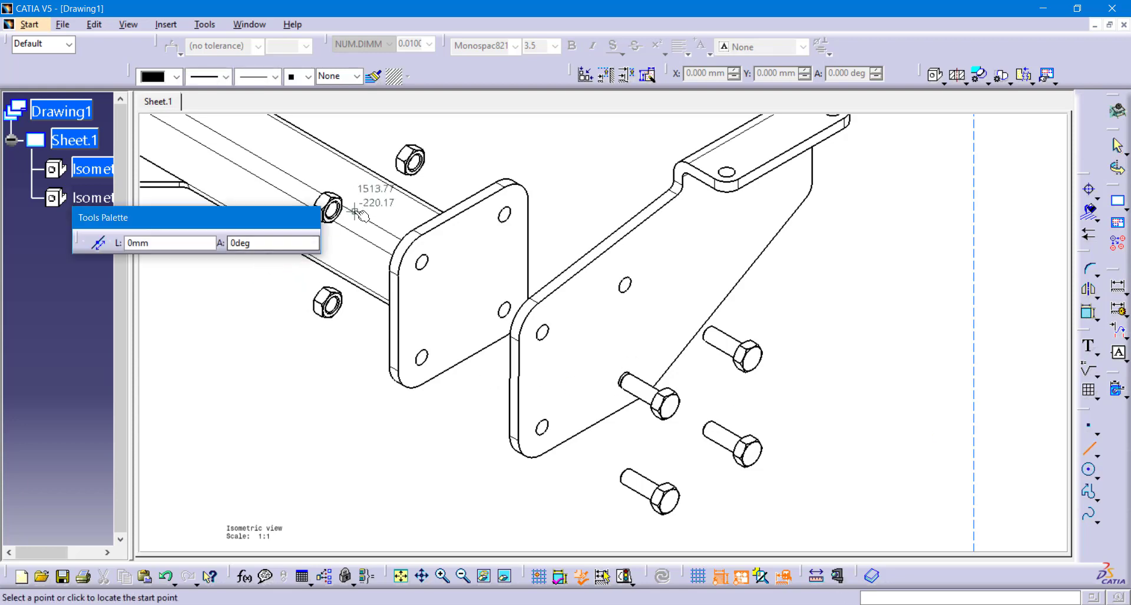
left_click(332, 209)
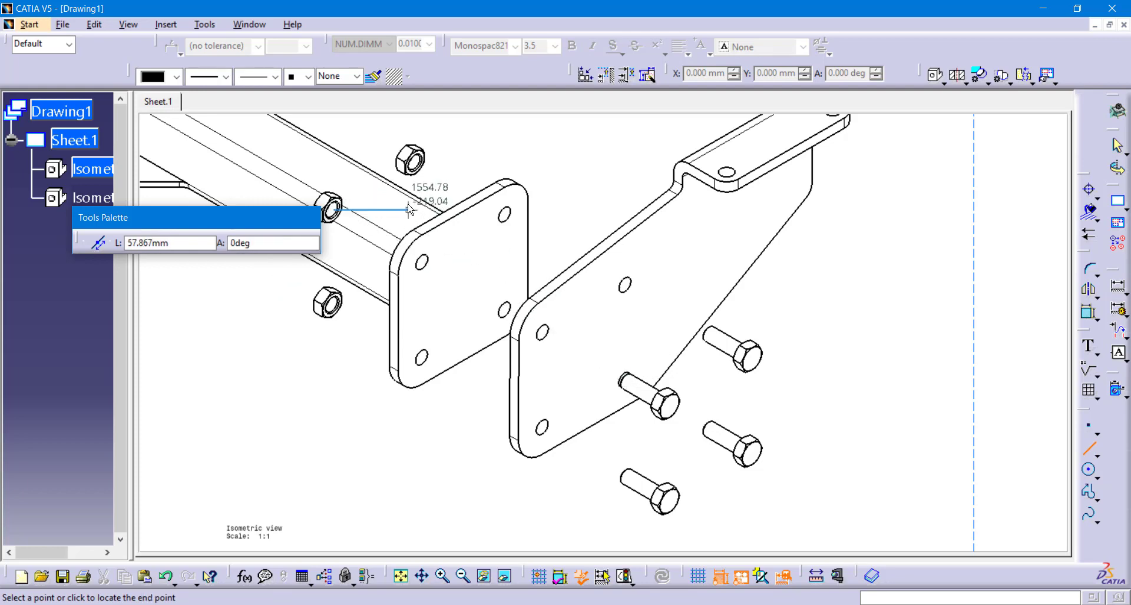
left_click(627, 381)
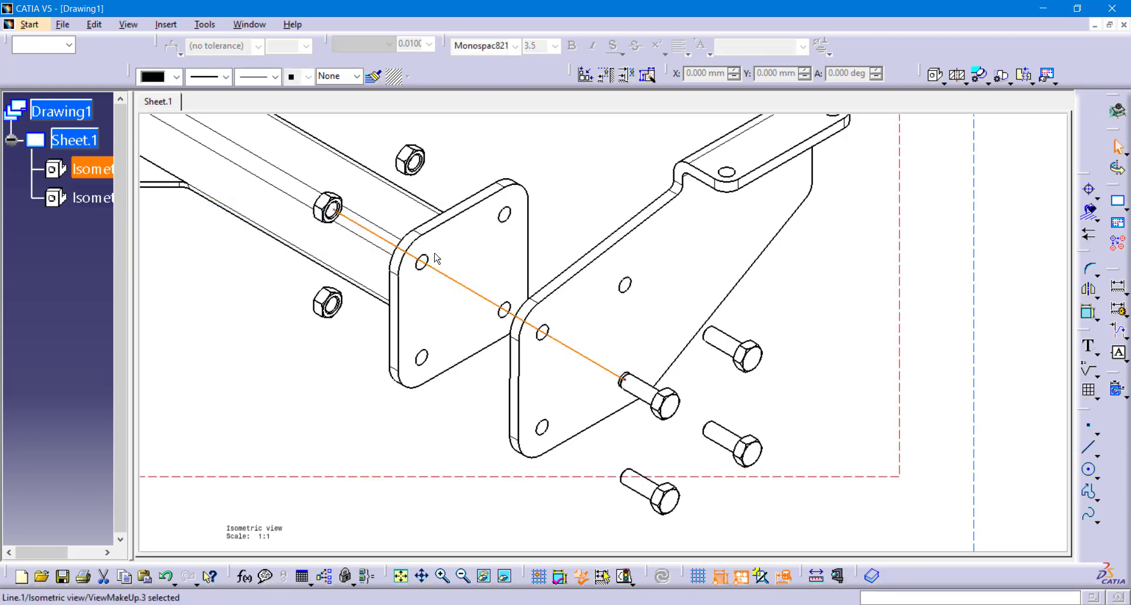
Step: Give the new nut-to-bolt line a thinner line thickness and a dash-dot line type, then deselect it
left_click(175, 77)
left_click(175, 77)
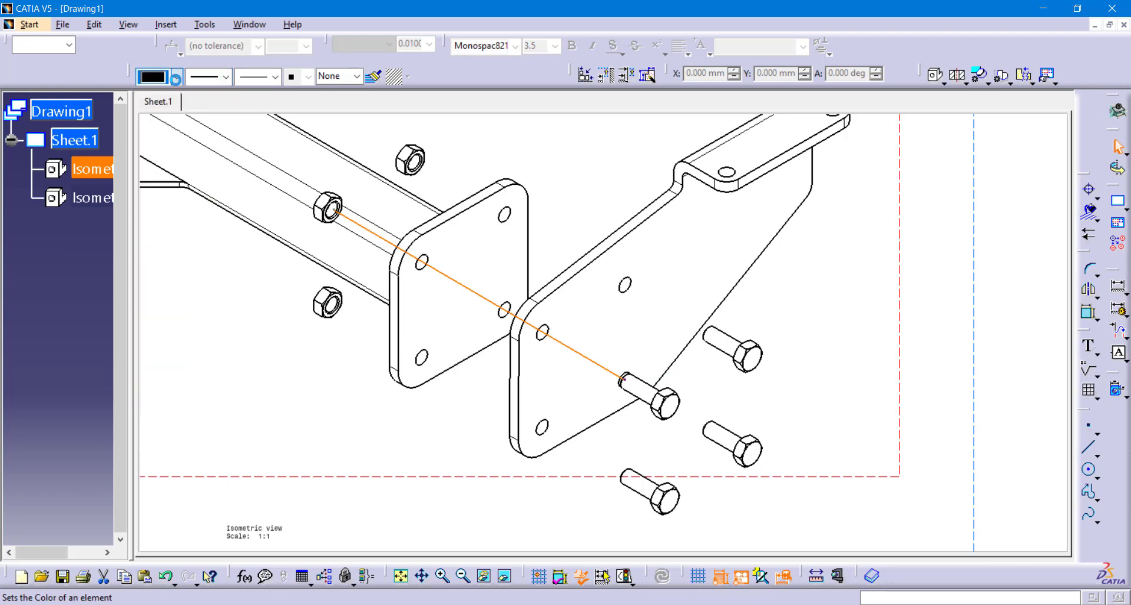
left_click(225, 77)
left_click(227, 93)
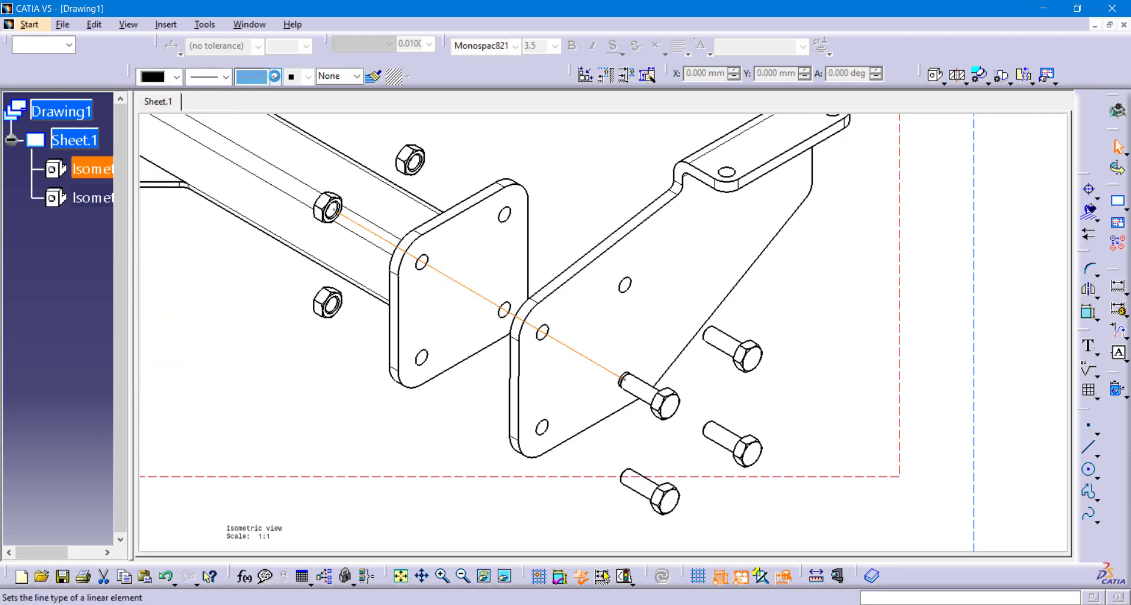
left_click(275, 77)
left_click(268, 107)
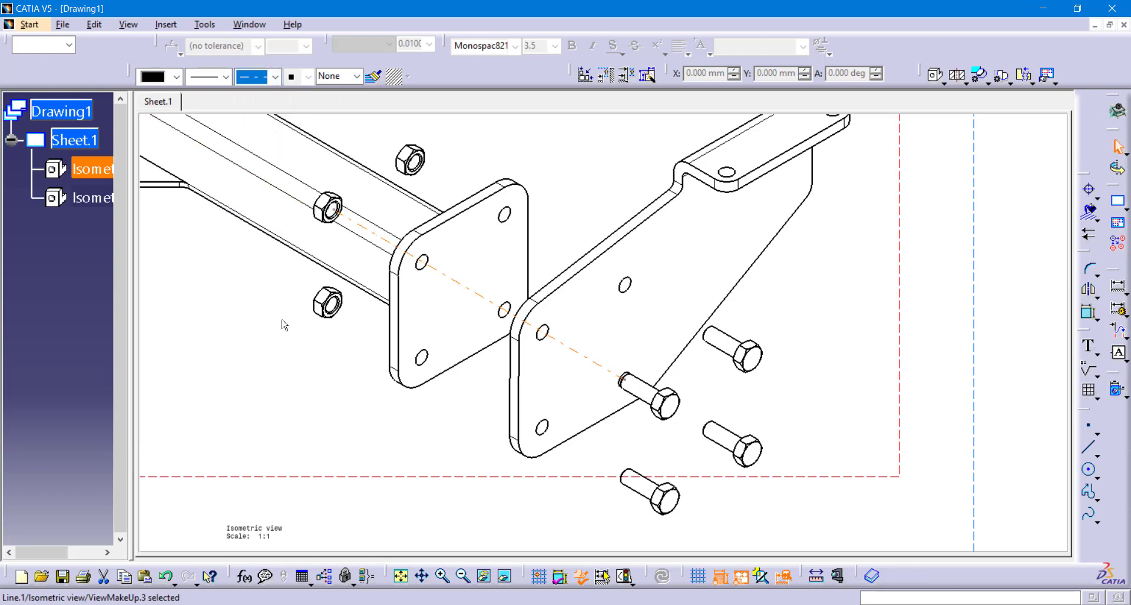
left_click(273, 338)
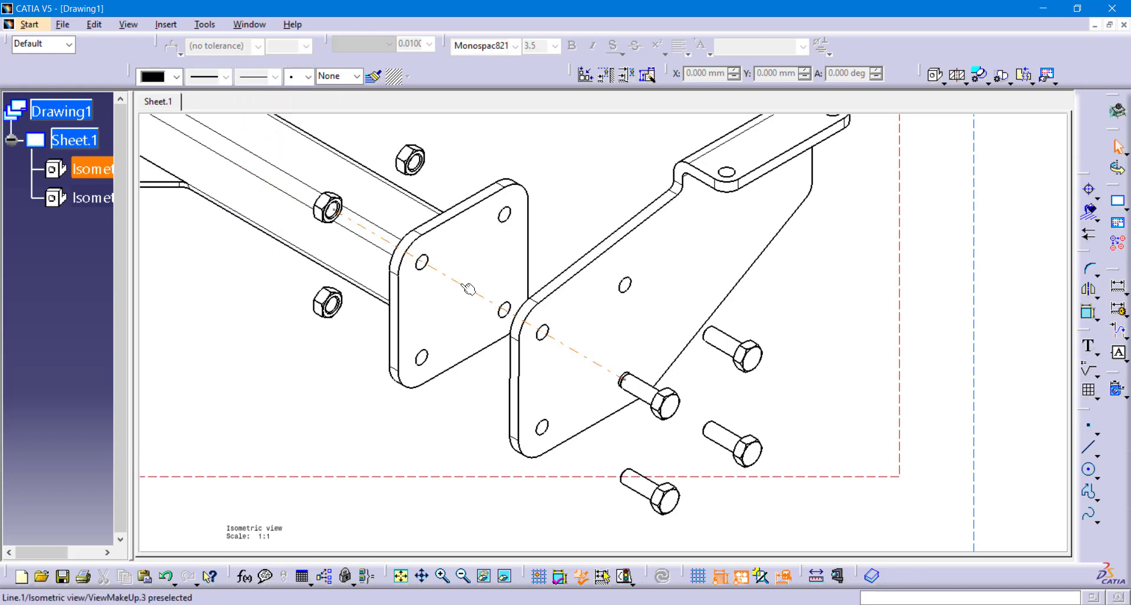